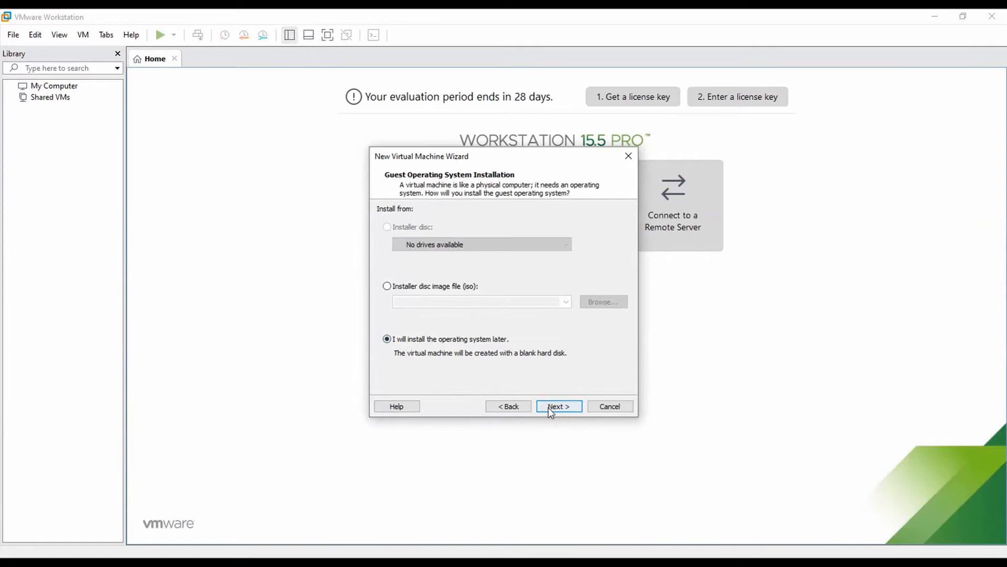
Choose to install the OS later and set the guest OS to Linux, CentOS 8 64-bit
click(549, 407)
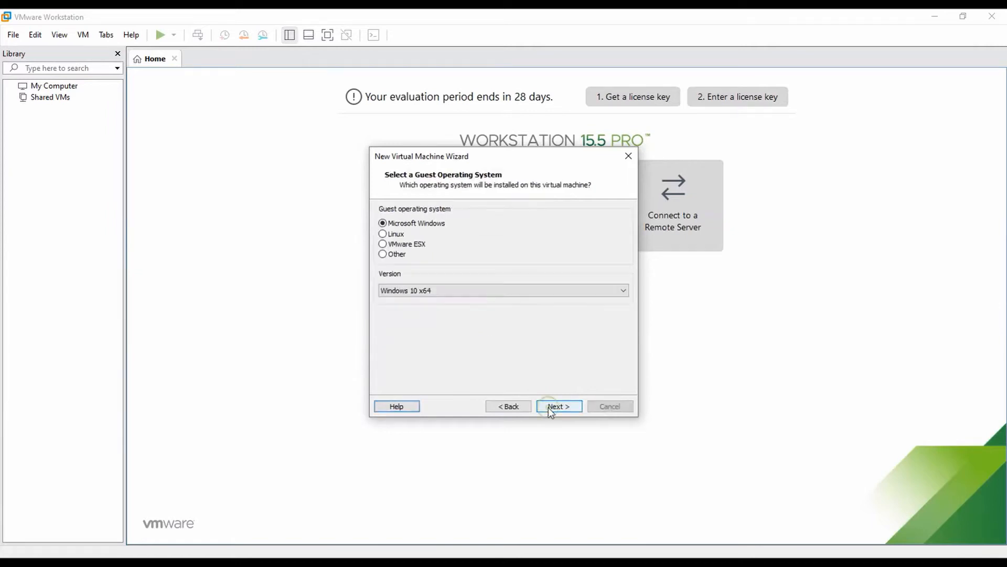
click(395, 234)
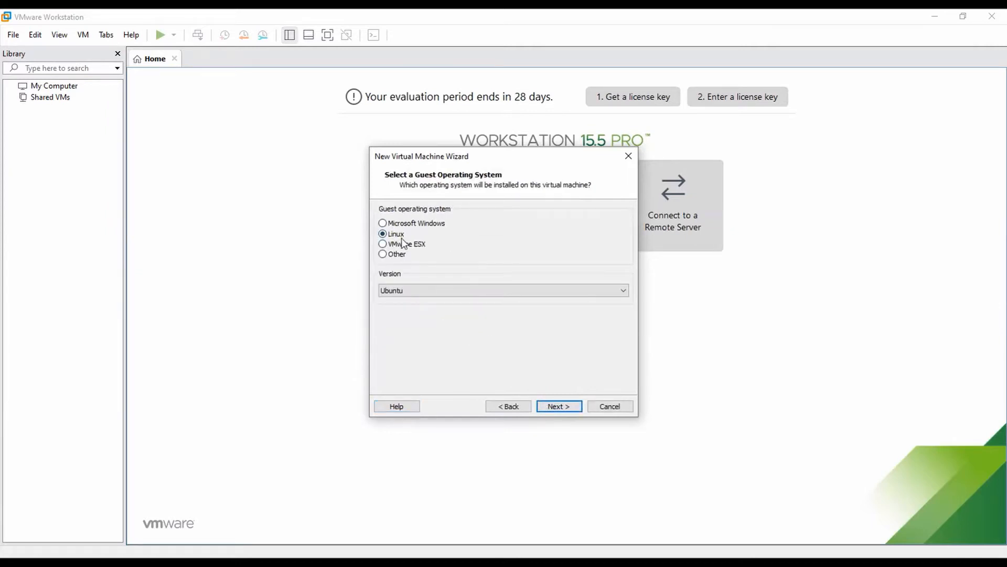
click(441, 290)
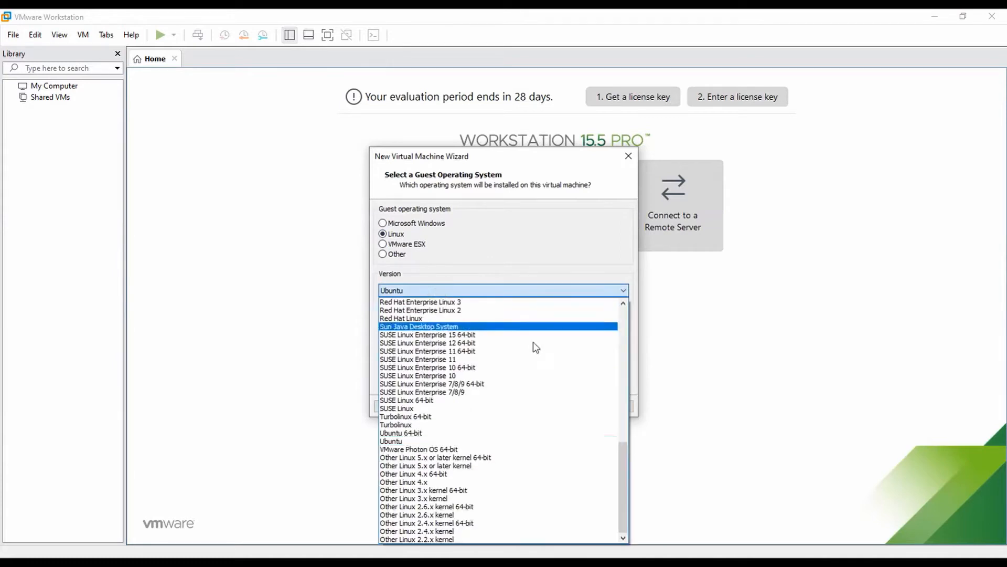
drag(621, 468, 582, 335)
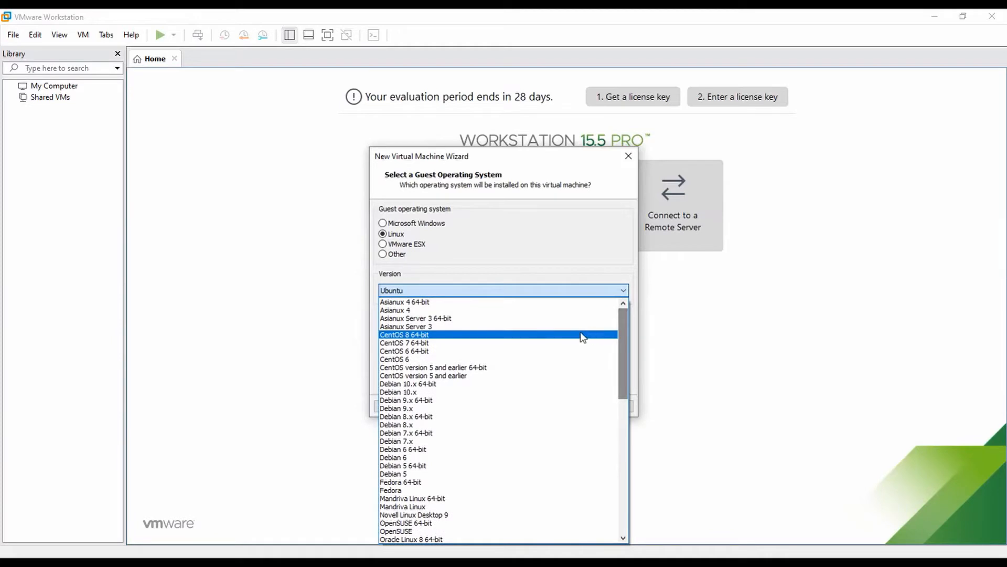
click(491, 335)
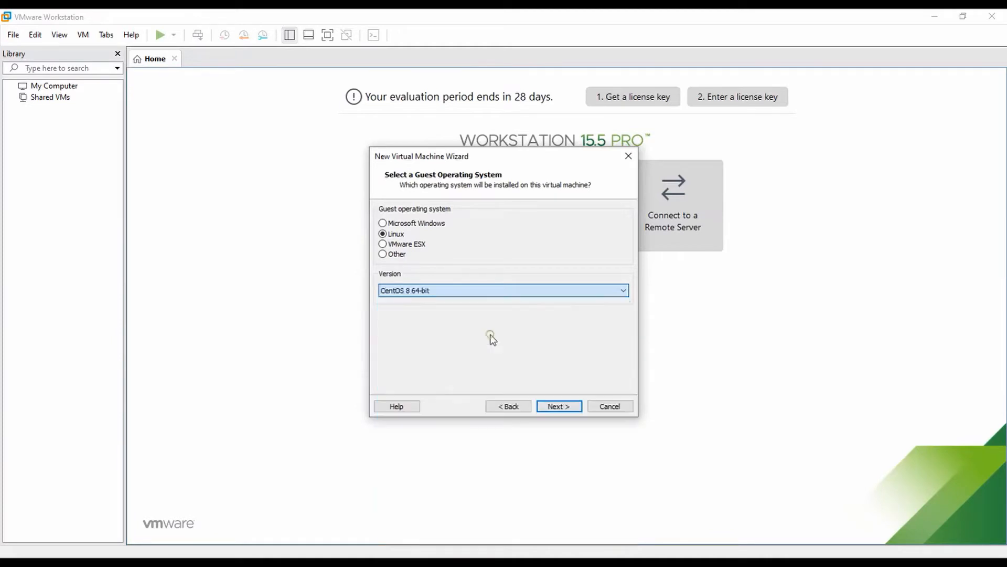
click(559, 406)
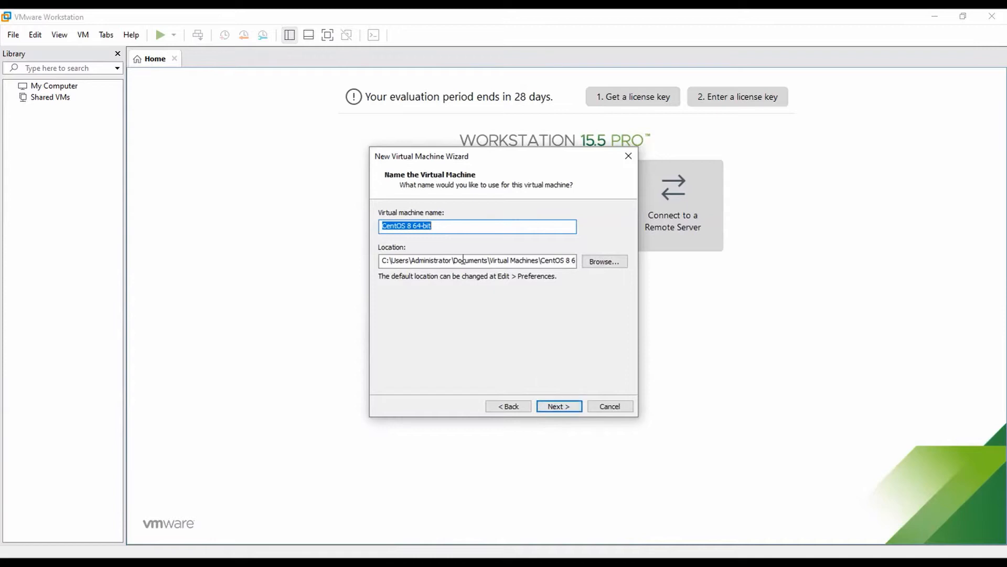
Name the VM 'CentOS 8', keep one processor, and give it 4096 MB of memory
click(443, 230)
key(BackSpace)
key(BackSpace)
key(BackSpace)
key(BackSpace)
key(BackSpace)
click(558, 407)
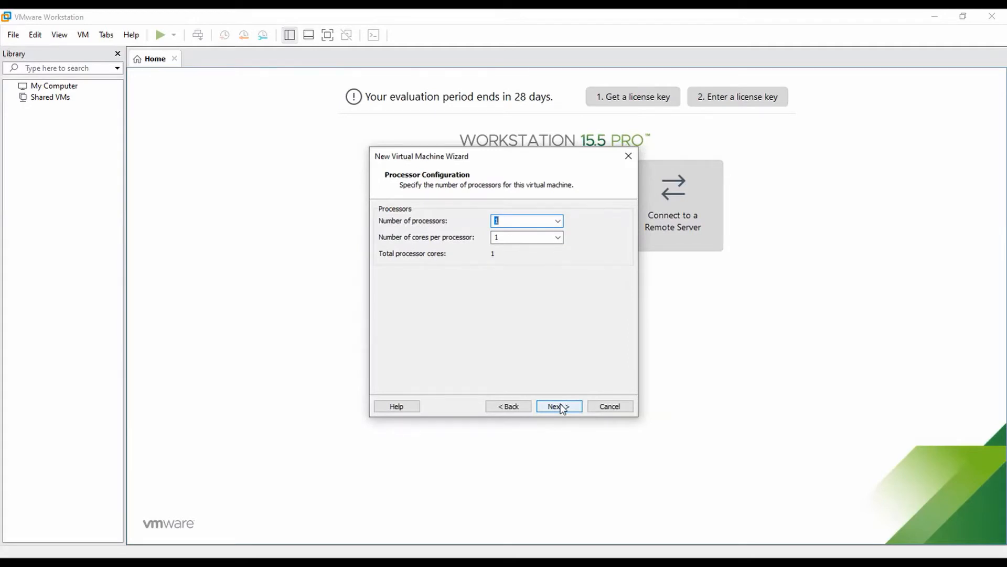
click(559, 406)
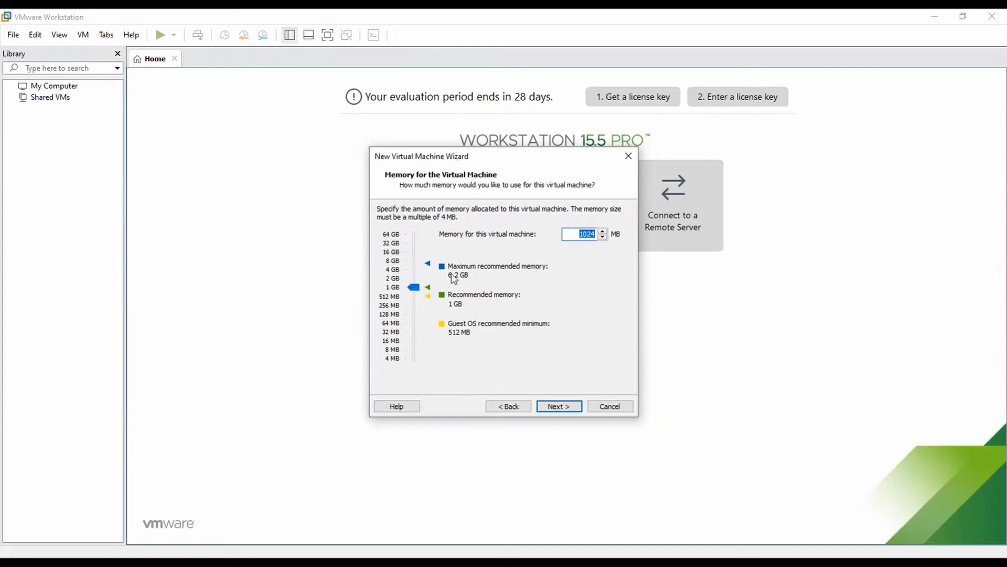
drag(416, 288, 419, 266)
click(395, 270)
click(572, 403)
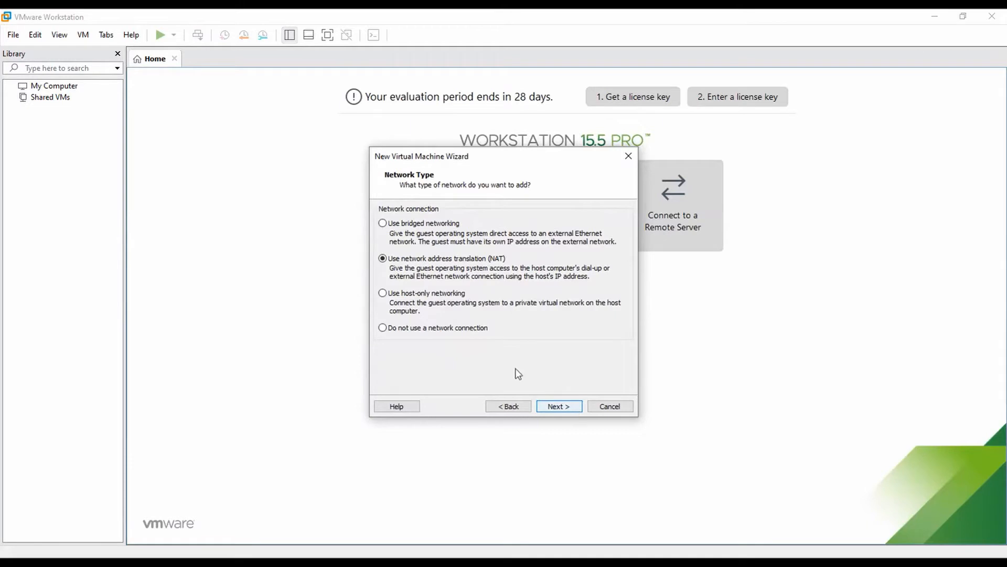
Use bridged networking with LSI Logic, SCSI, and a new 20 GB split disk CentOS 8.vmdk
click(414, 224)
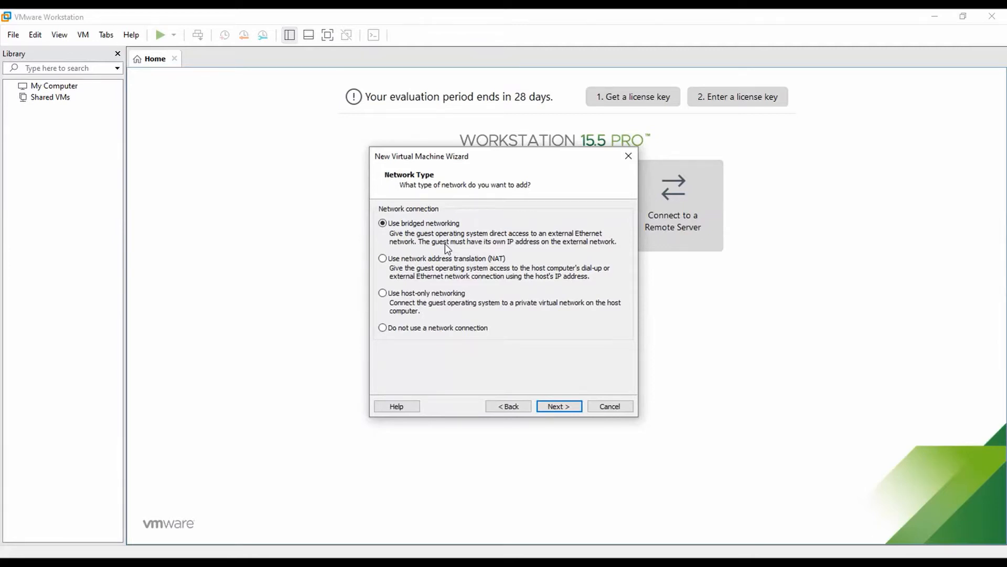
click(565, 412)
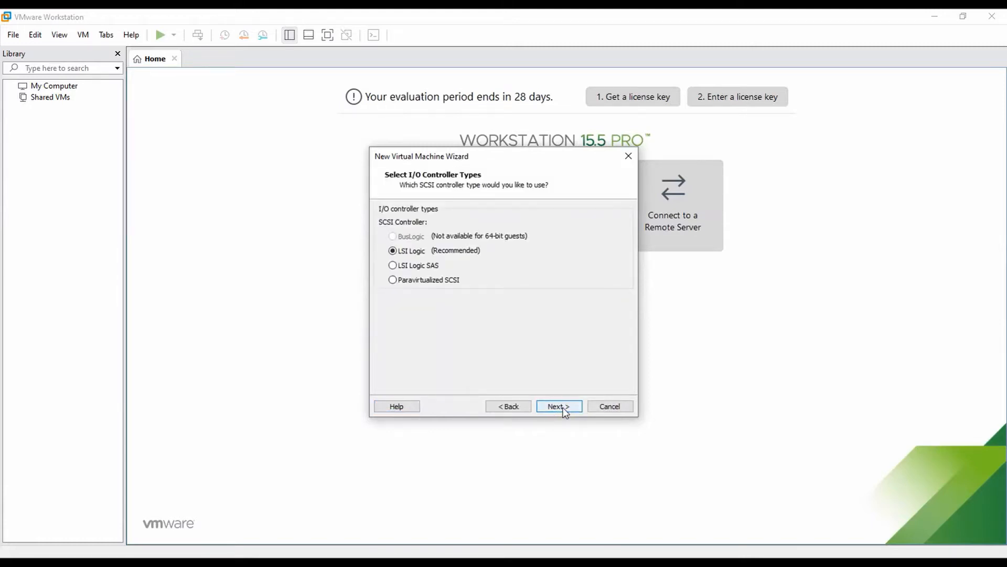
click(559, 406)
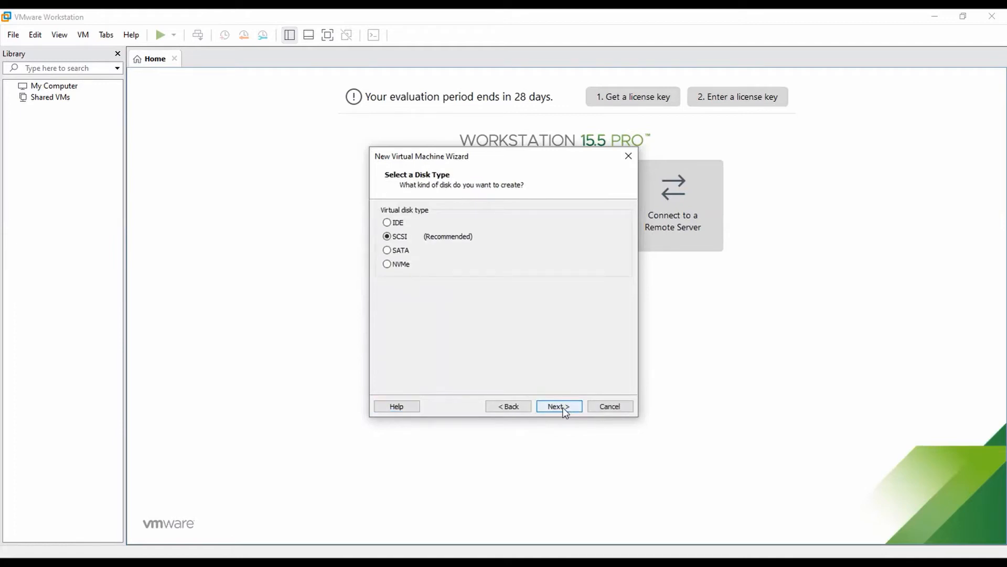
click(563, 409)
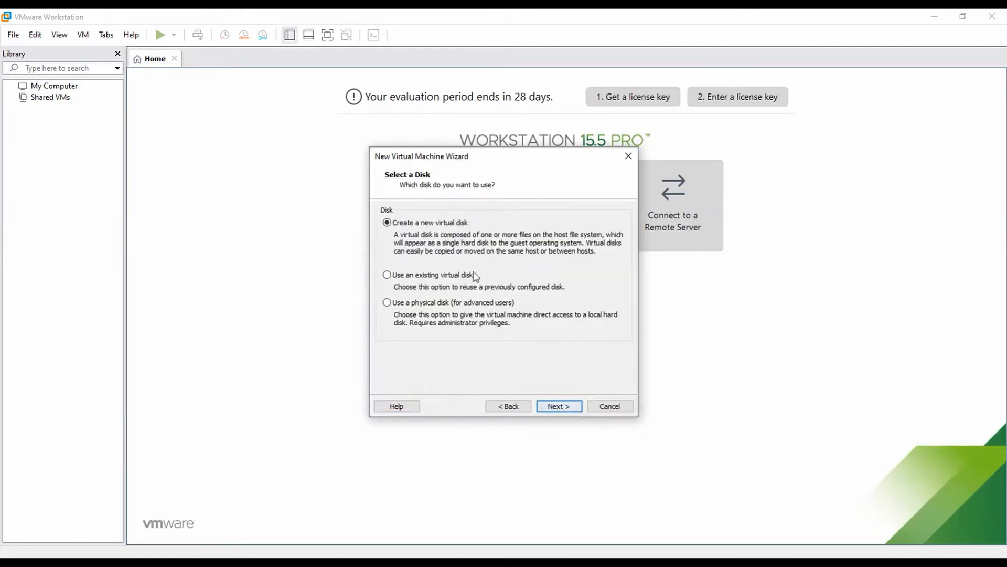
click(557, 409)
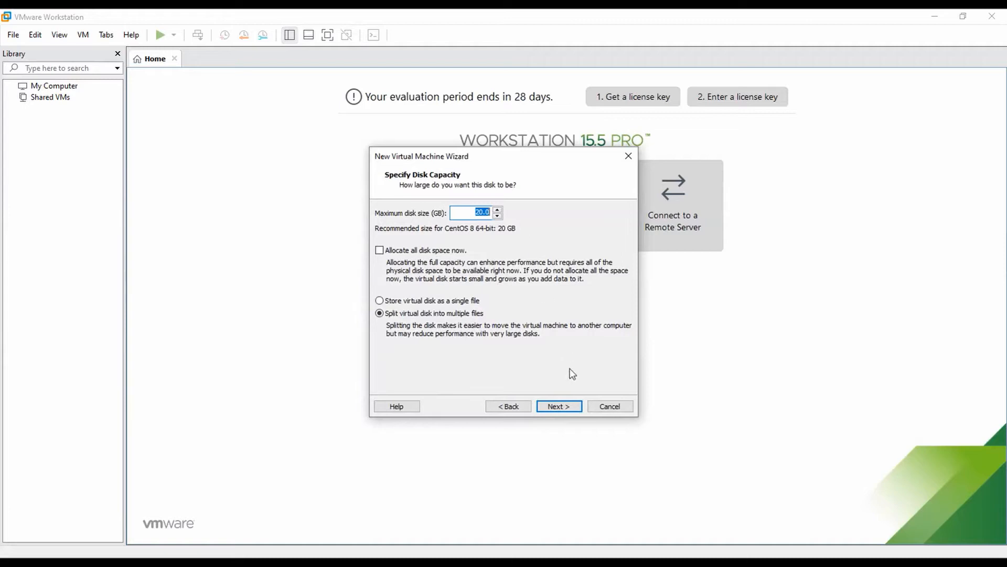
click(560, 407)
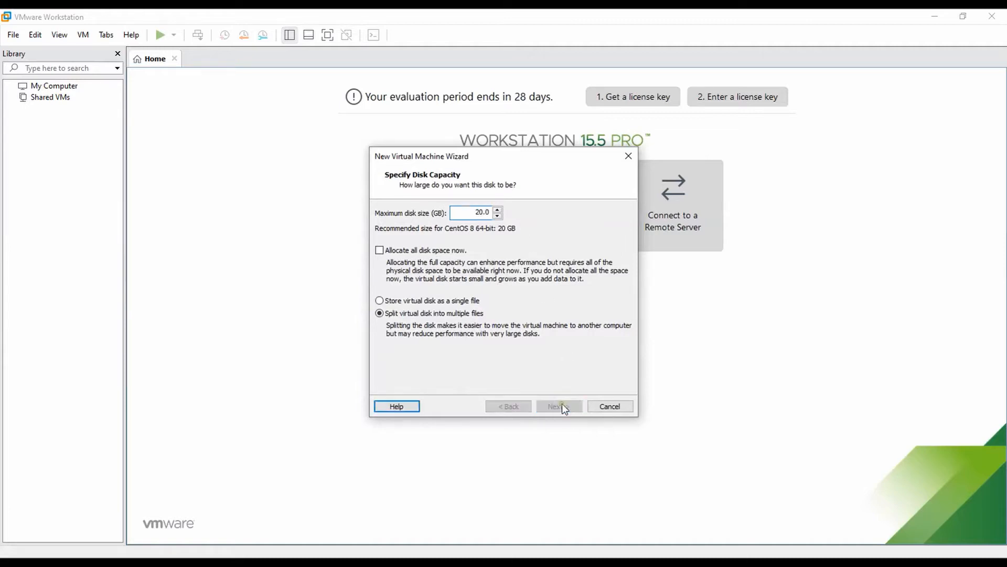
click(563, 408)
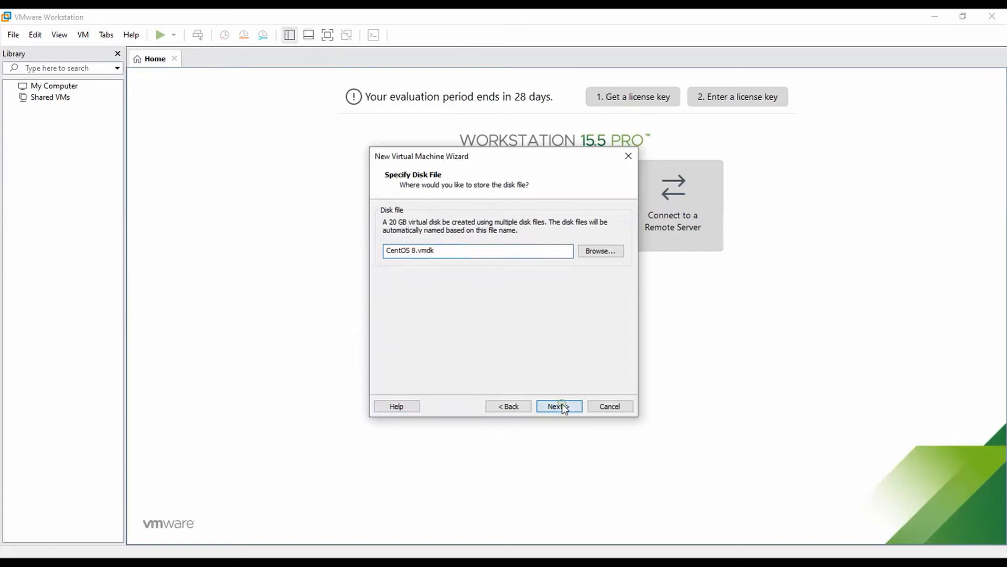
Finish the VM, load D:\iso\CentOS-8.2.2004-x86_64-dvd1.iso in its CD/DVD drive, and power it on
click(561, 408)
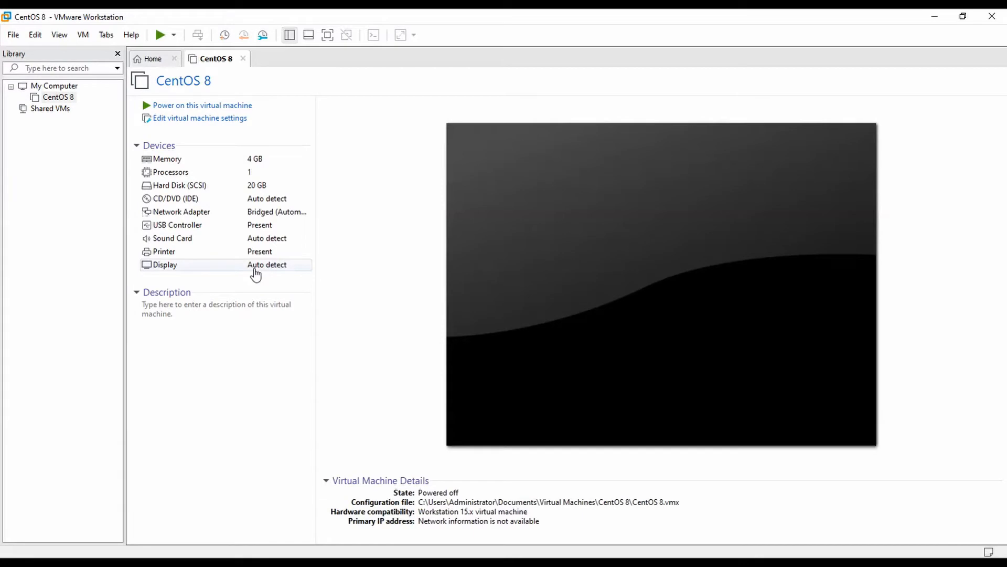
click(194, 204)
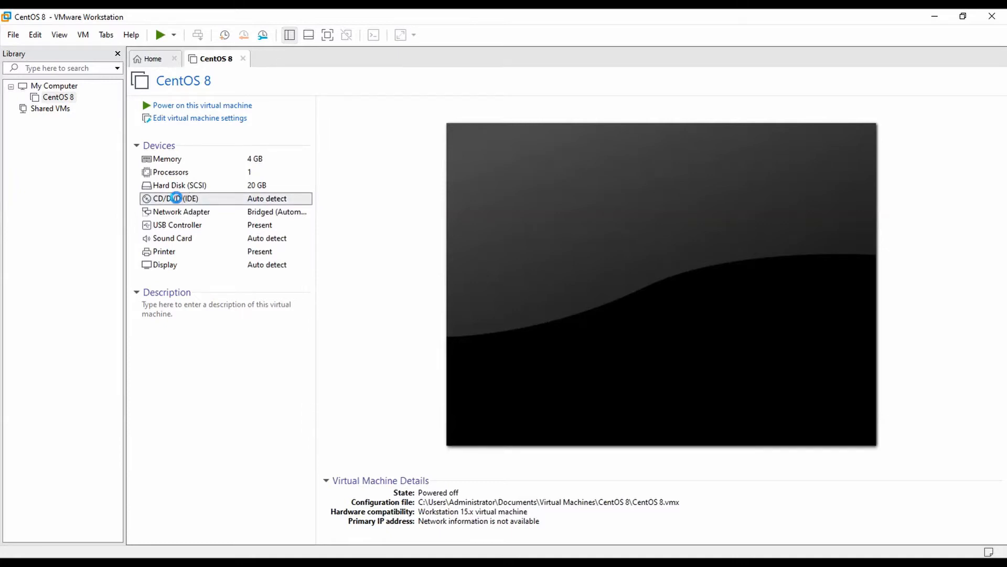
double_click(177, 199)
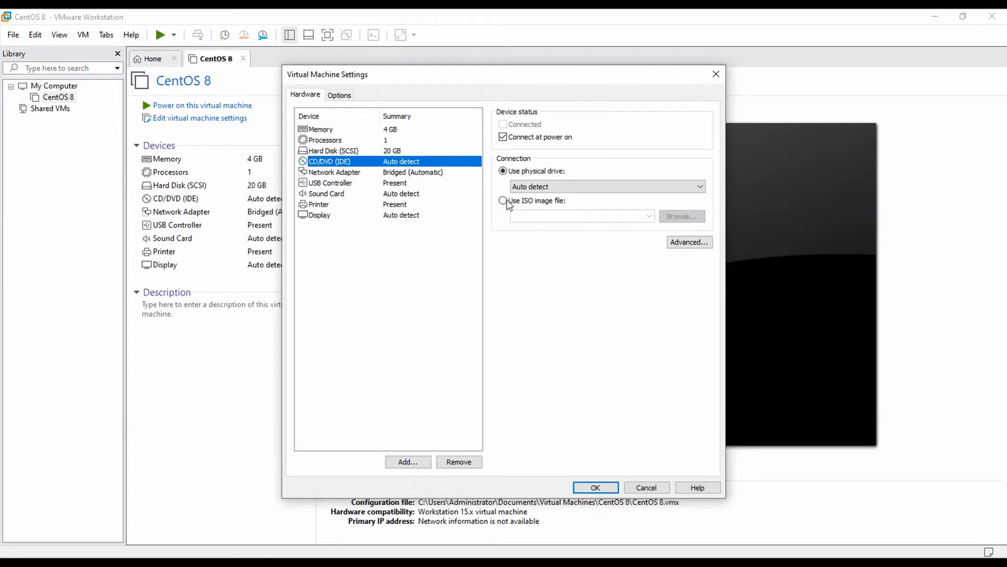
click(503, 201)
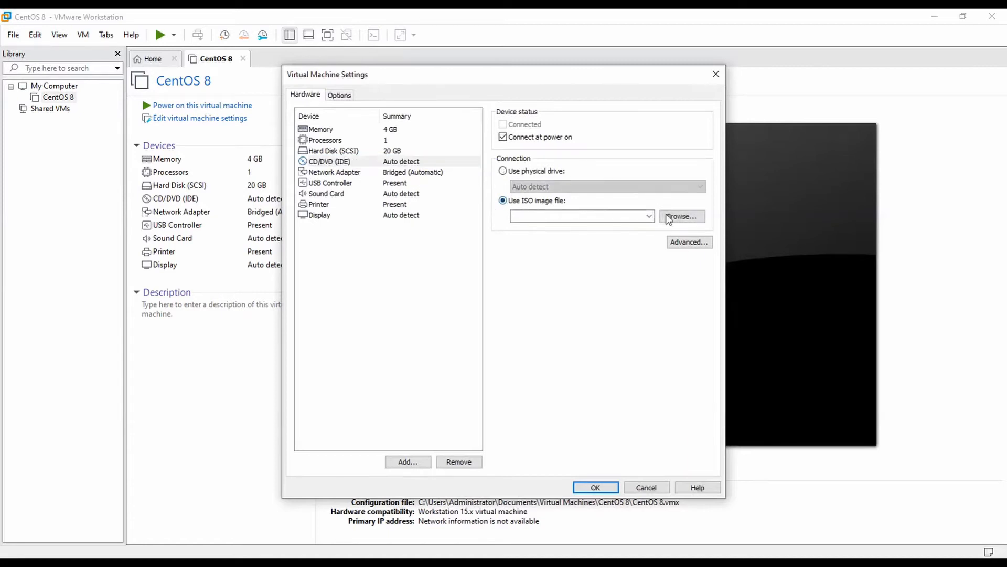
click(675, 218)
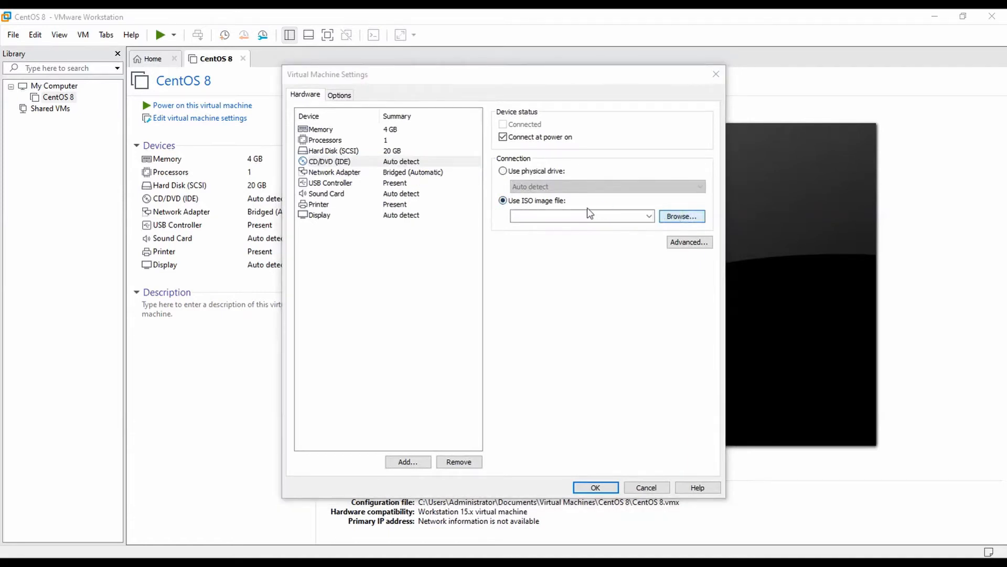
click(362, 308)
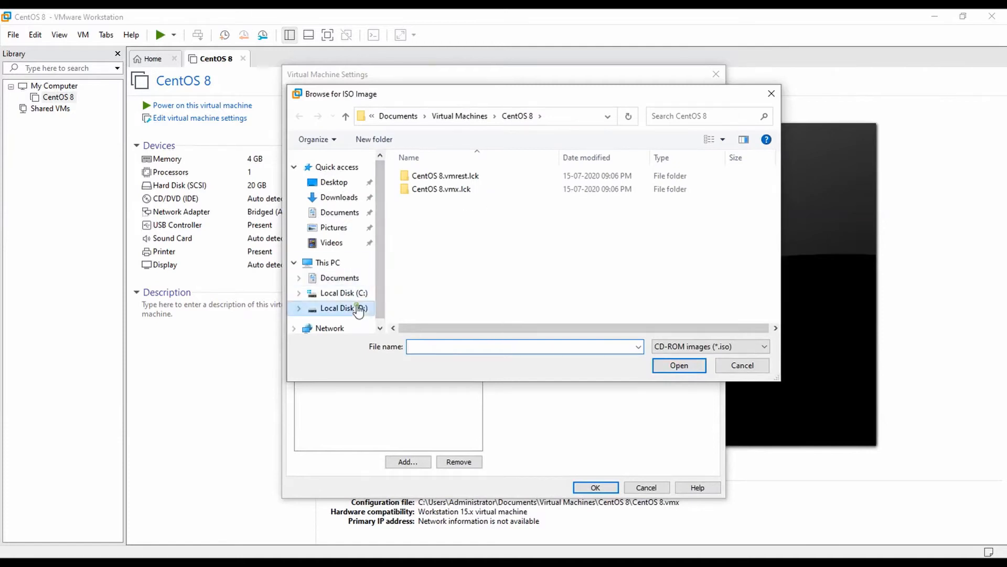
double_click(434, 190)
double_click(440, 177)
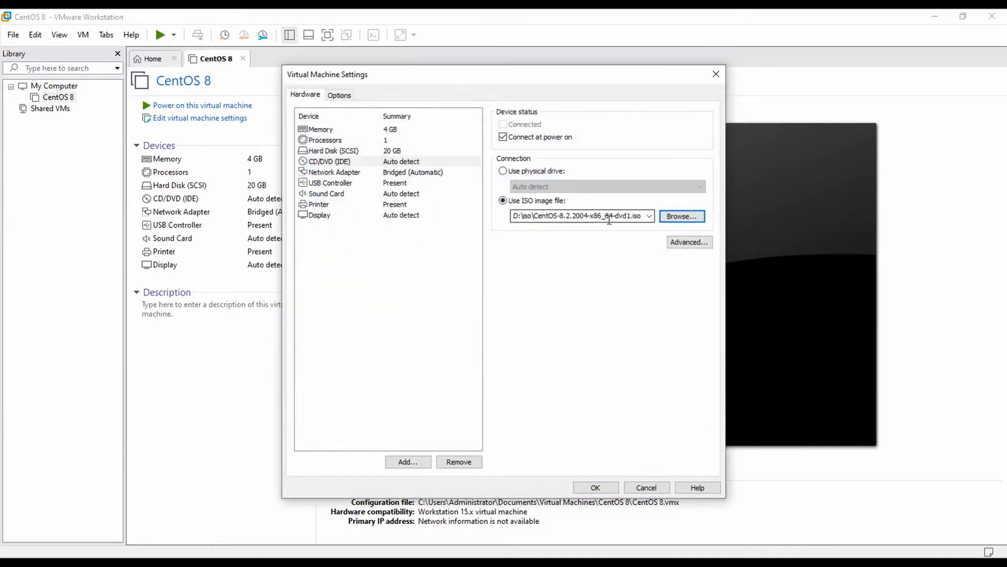
click(595, 488)
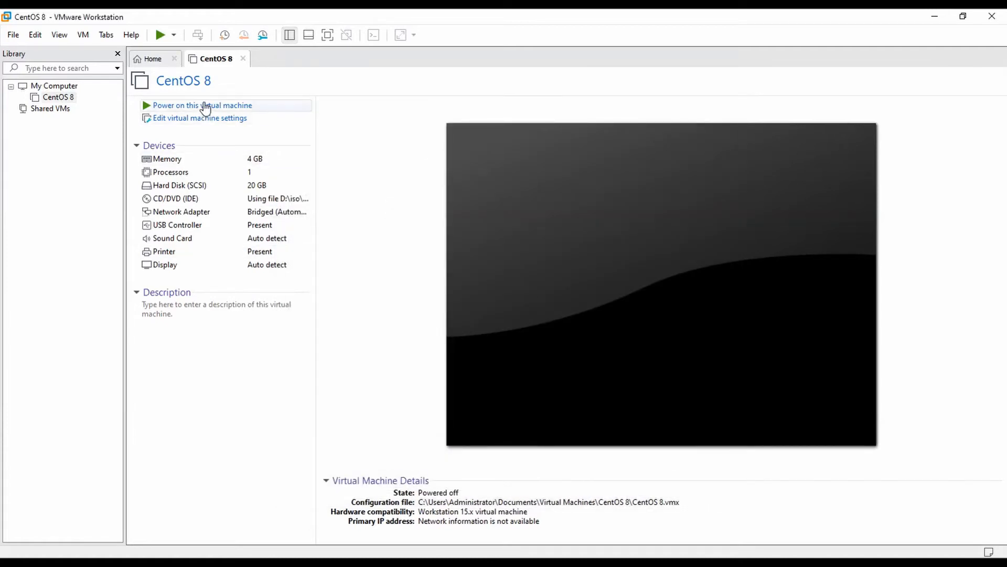
click(206, 107)
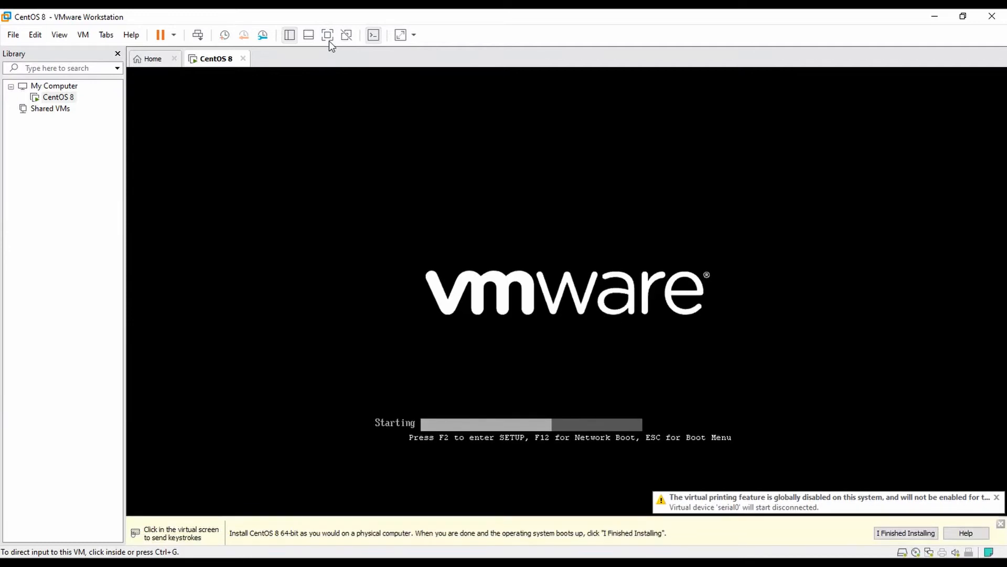
Boot the VM in full screen, choose Install CentOS Linux 8, then return to windowed view
click(327, 35)
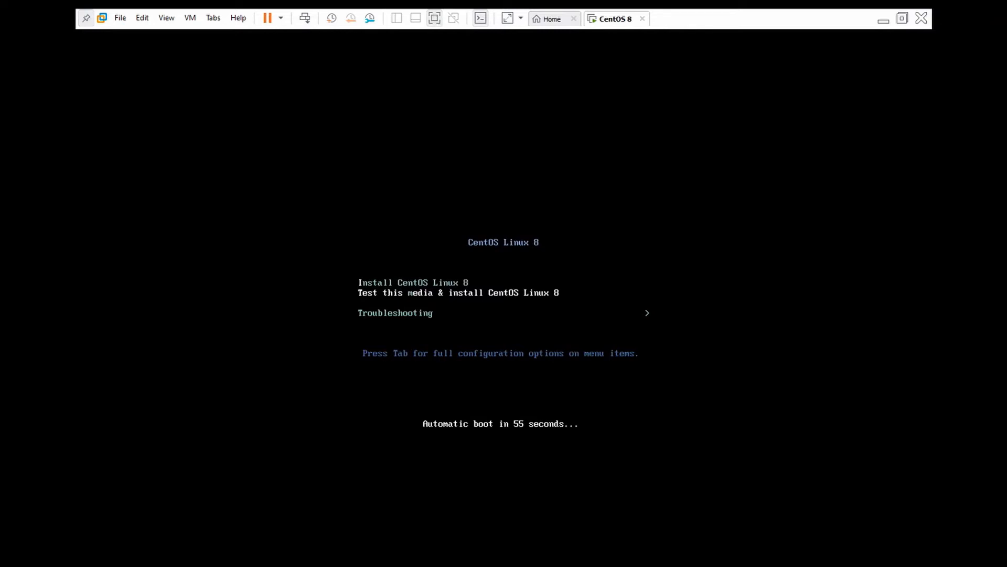
key(Up)
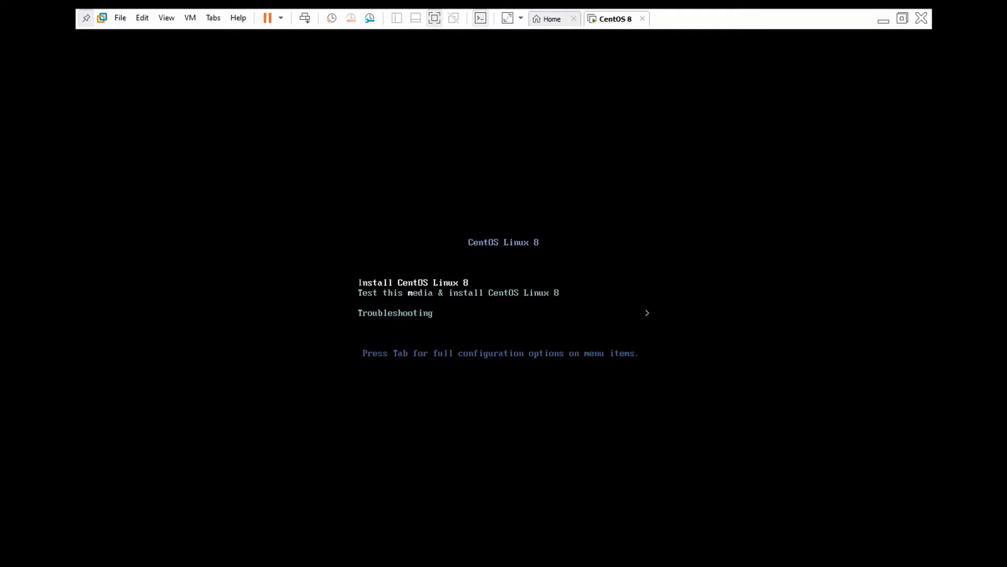
key(Return)
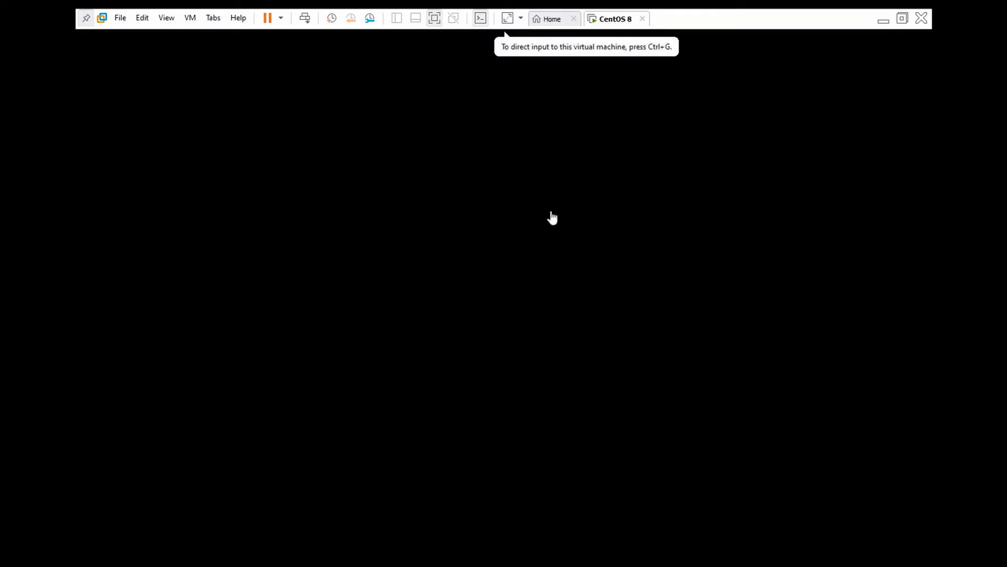
click(902, 20)
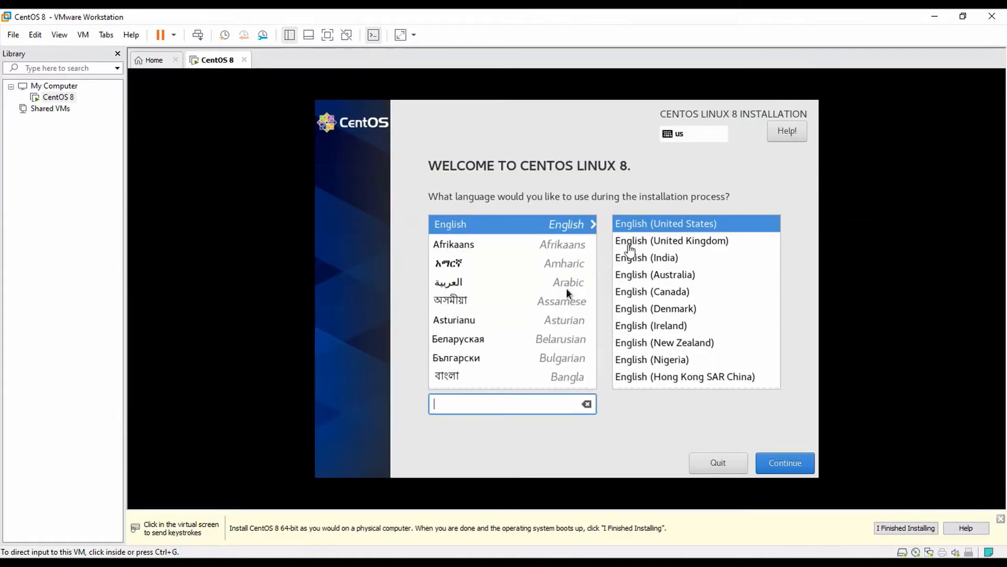
Accept English (United States), check Software Selection is Server with GUI, and go to Network & Host Name
click(776, 456)
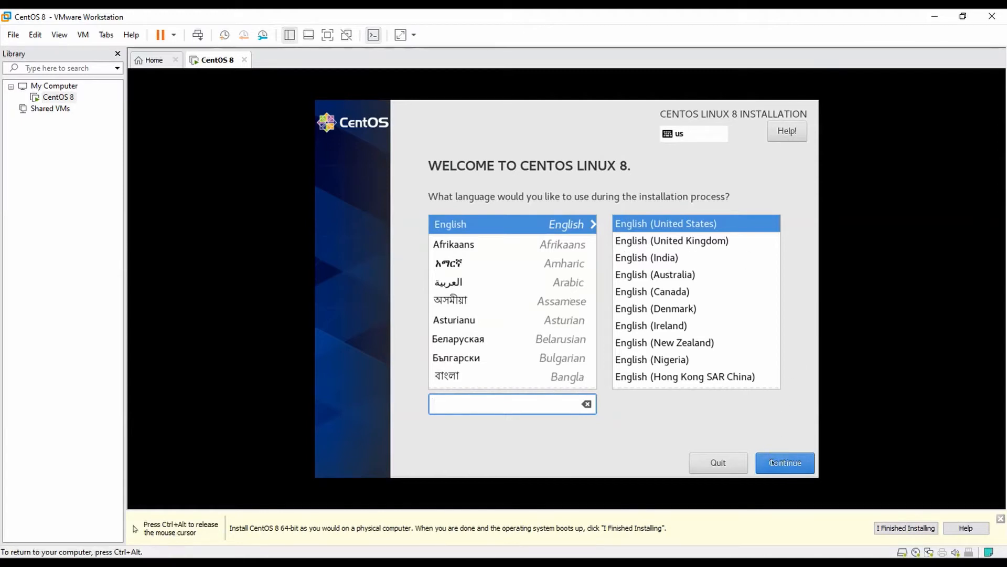
click(773, 462)
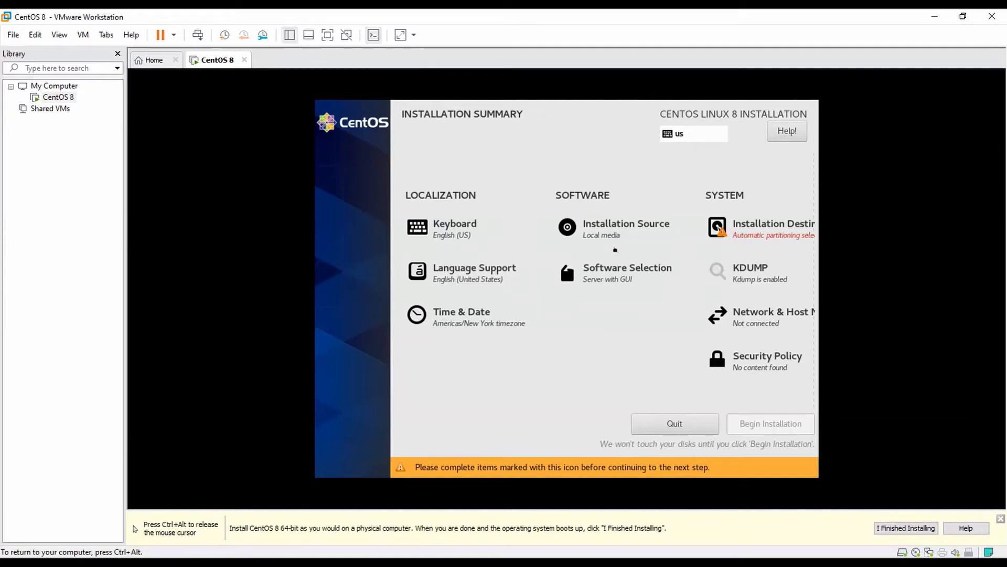
click(621, 280)
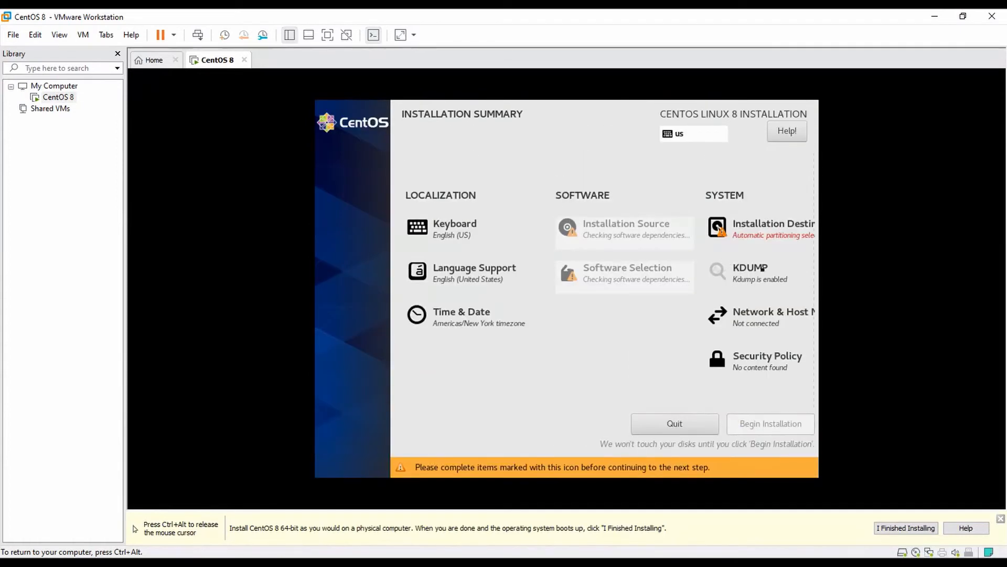
click(748, 318)
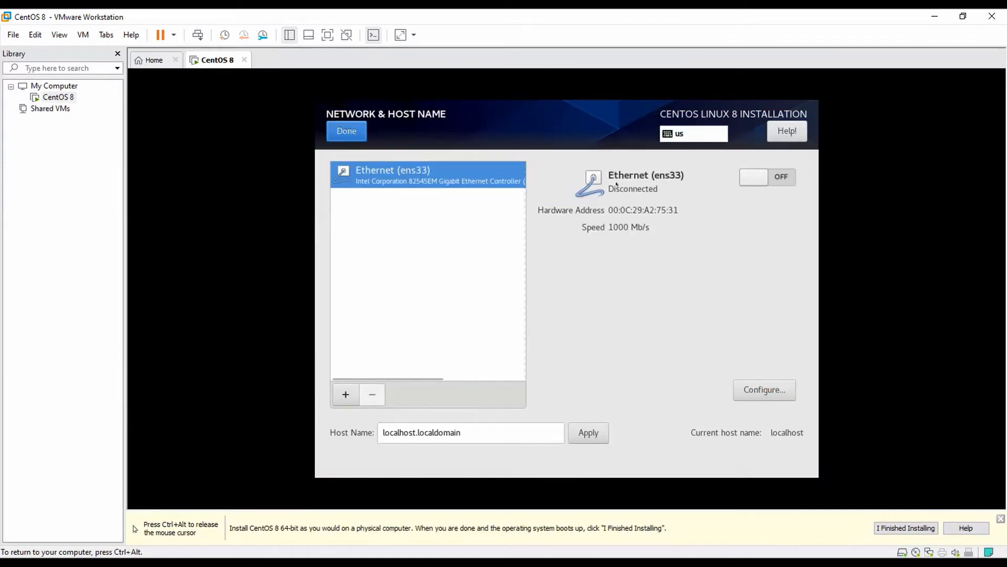
Connect Ethernet ens33 and change the host name to demo.example.com
click(755, 182)
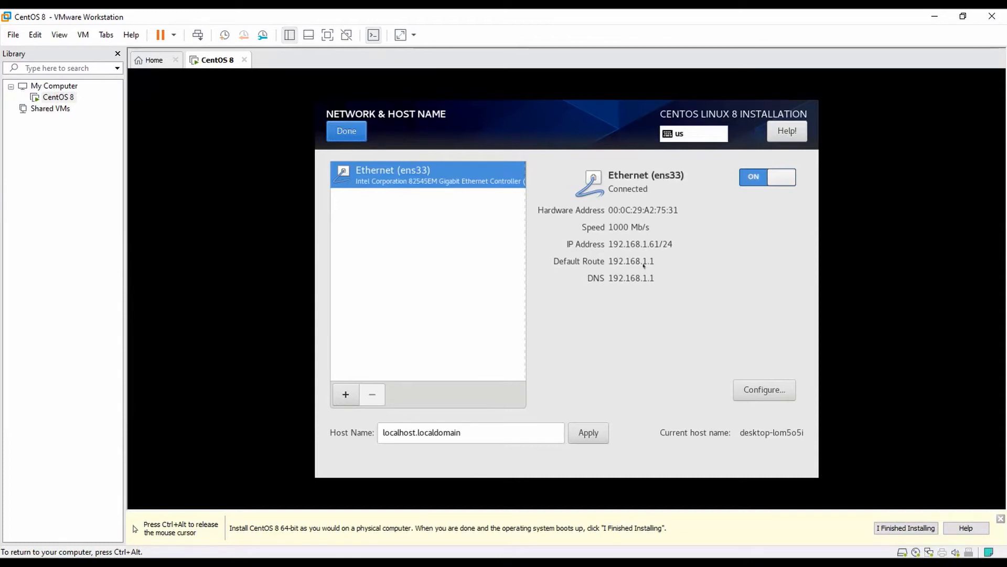
drag(477, 431, 376, 423)
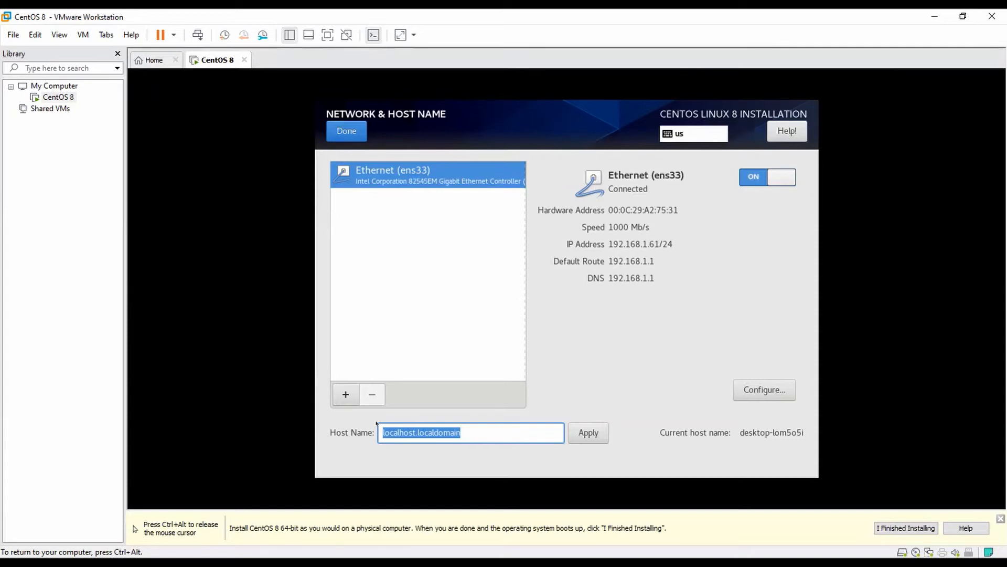
text(demo.ex)
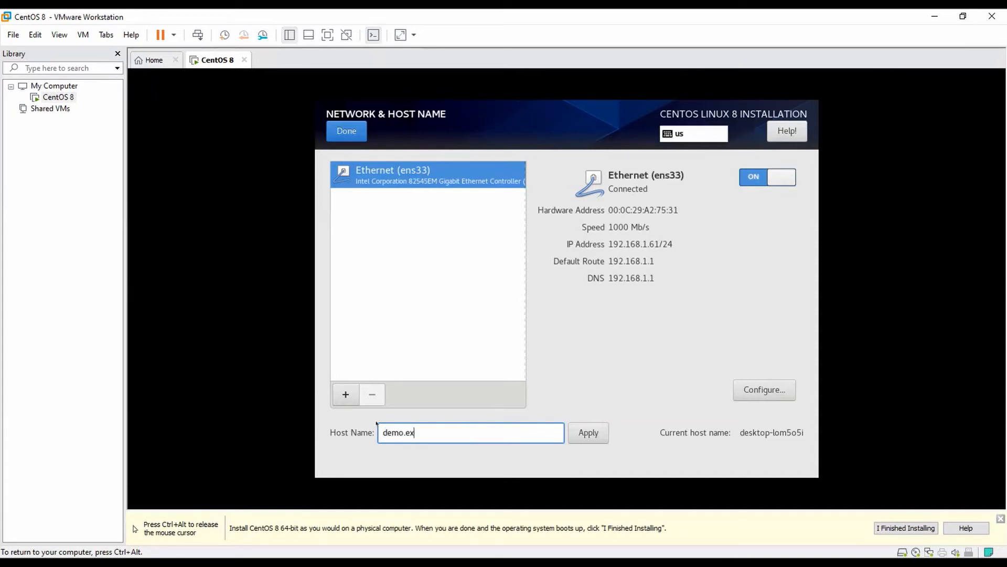
text(ample.com)
click(588, 432)
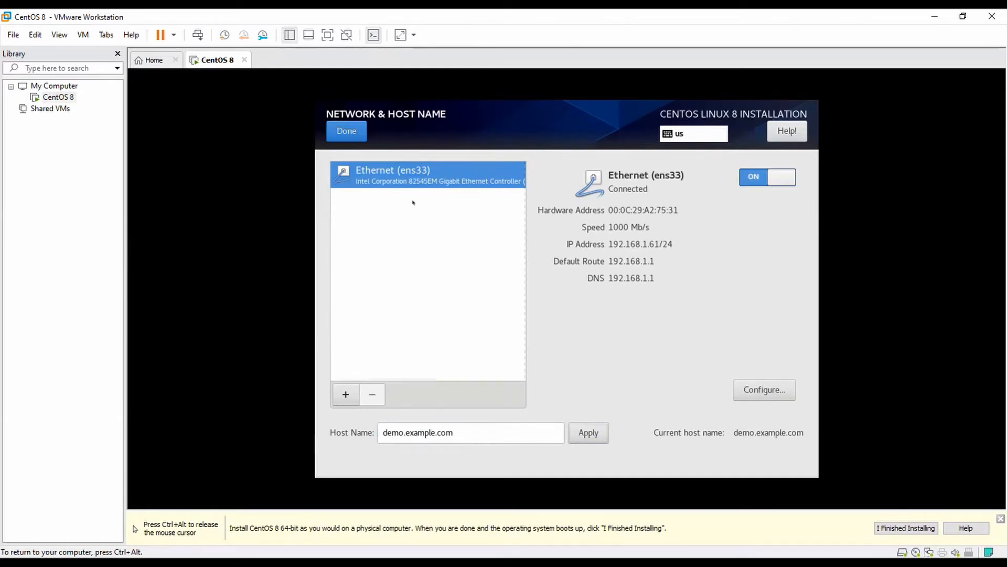
click(346, 137)
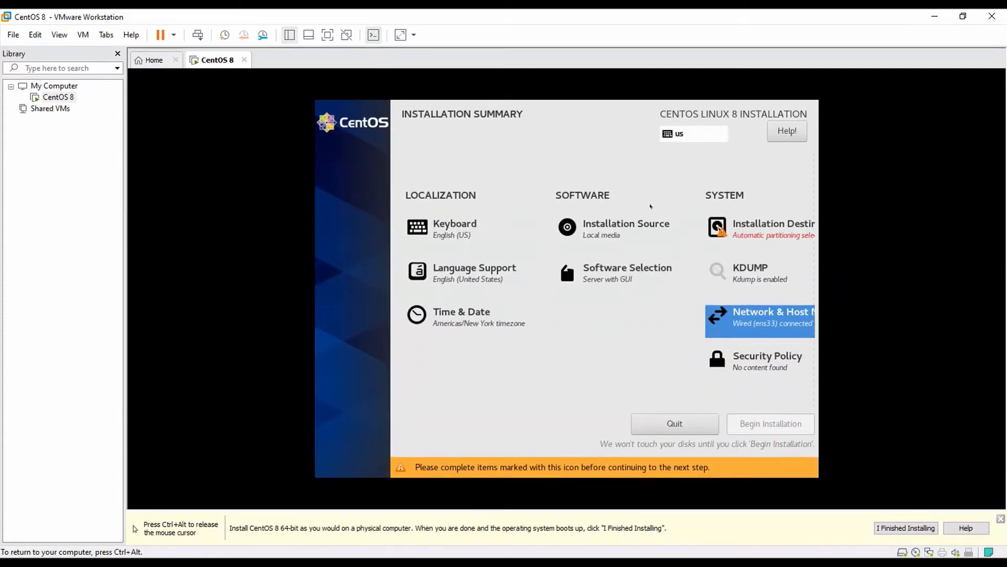
Accept the 20 GiB sda disk with automatic partitioning as the installation destination
click(764, 231)
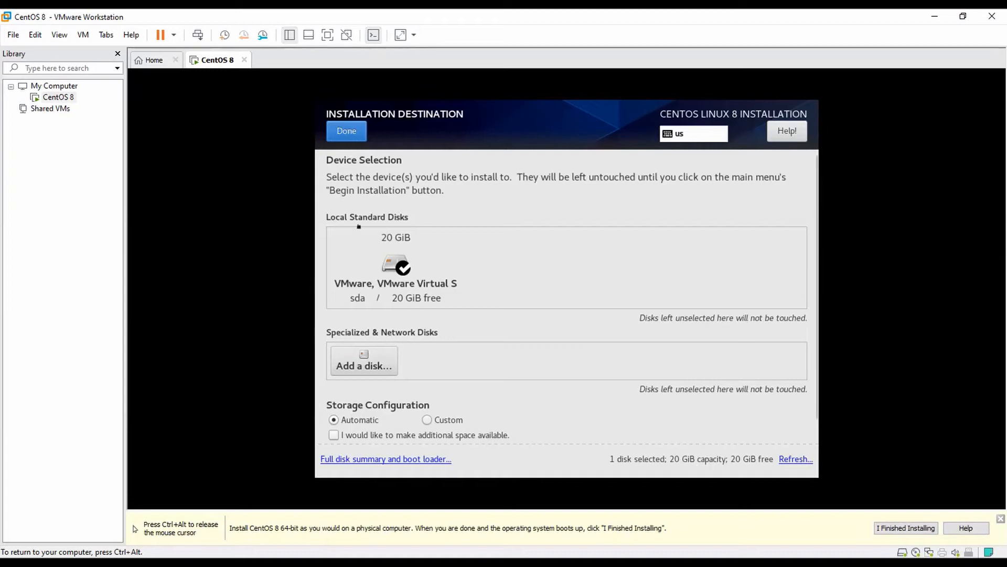
click(353, 134)
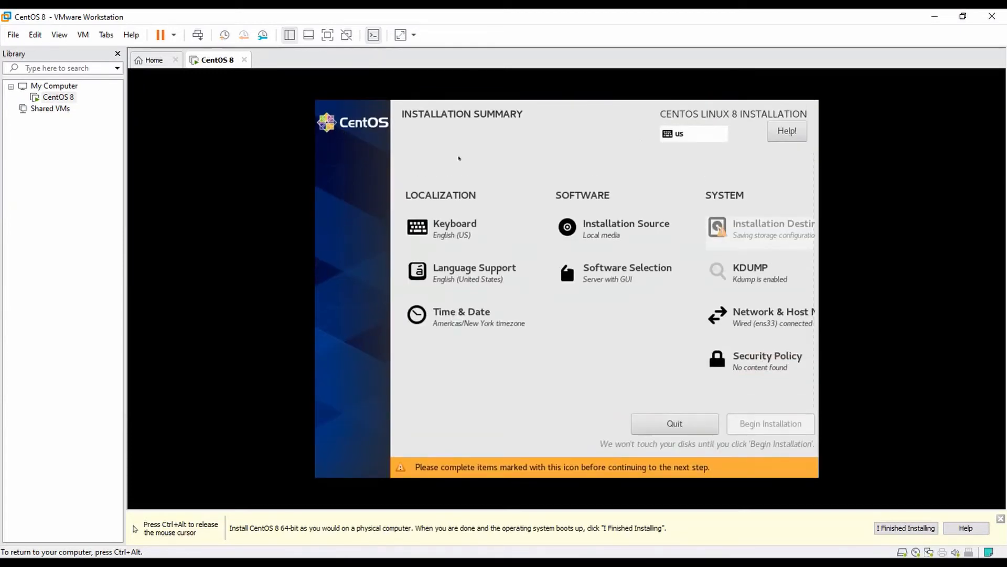
Set the time zone to Asia/Kolkata, turn network time off, and use the AM/PM clock
click(471, 315)
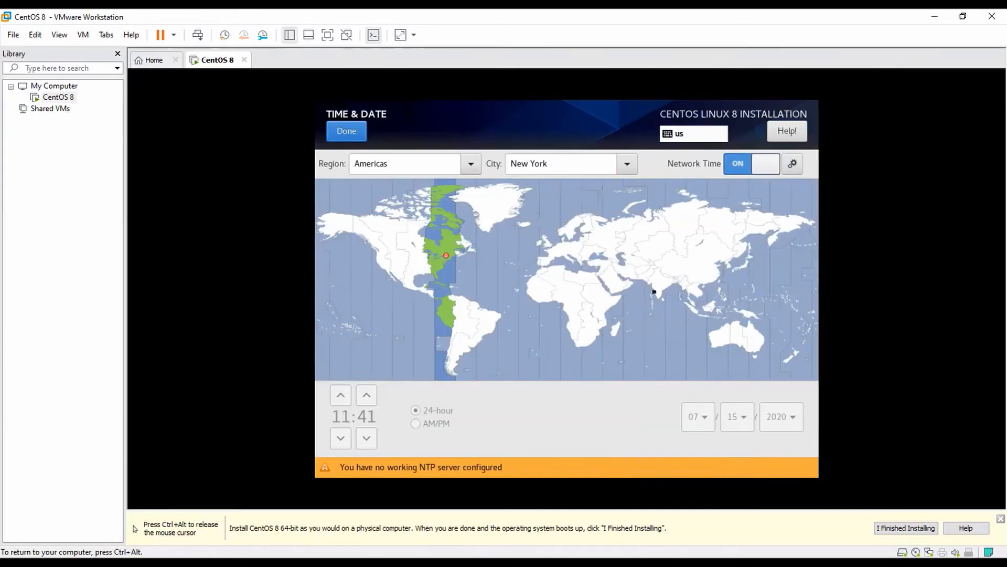
click(654, 290)
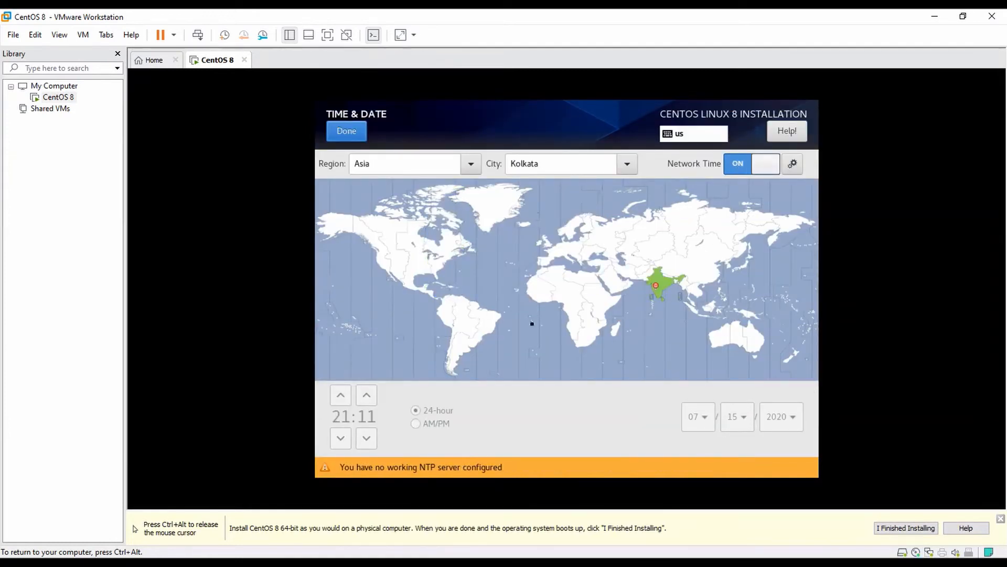
click(758, 163)
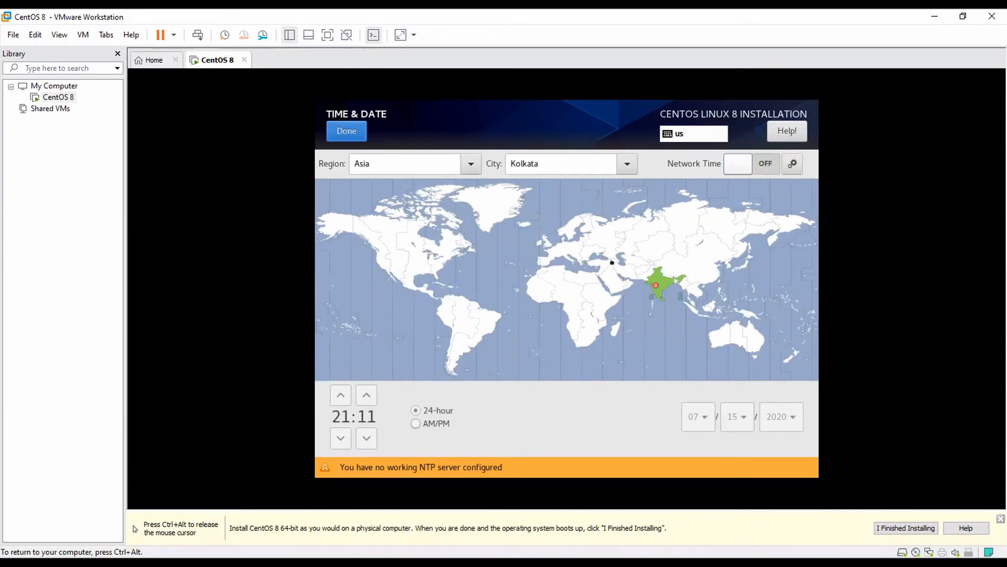
click(416, 441)
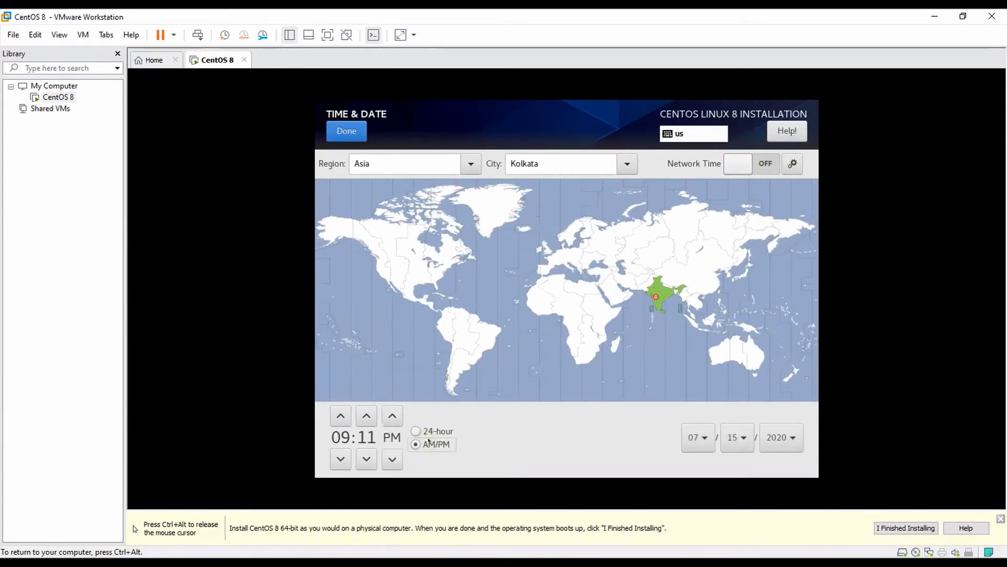
click(353, 130)
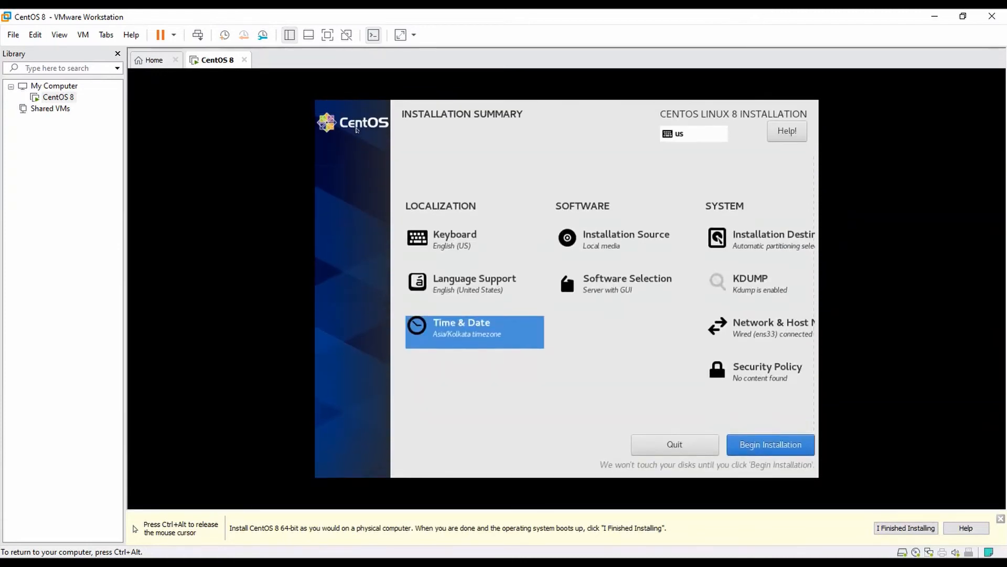
Begin the installation and set the root password, accepting the weak-password warning
click(763, 444)
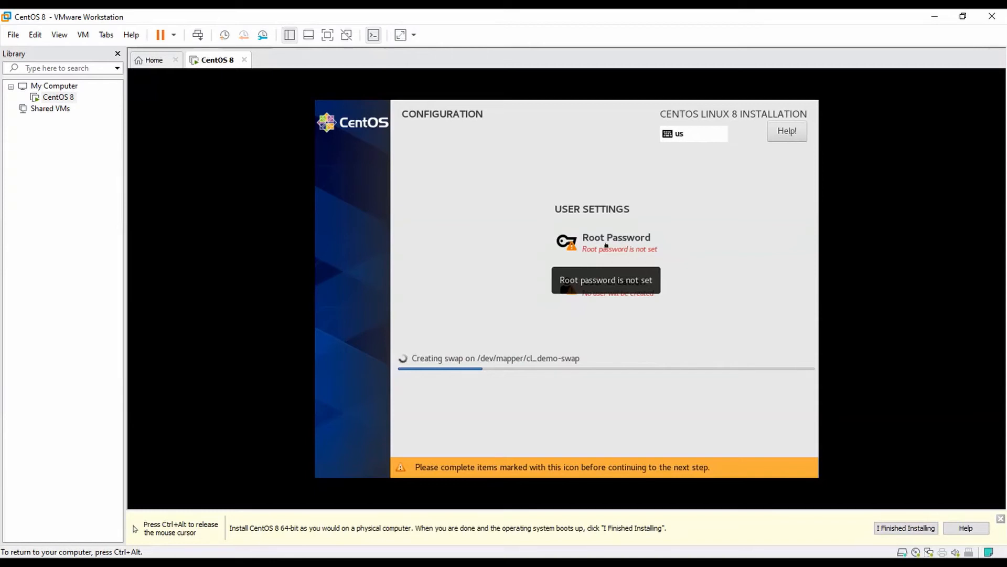
click(607, 245)
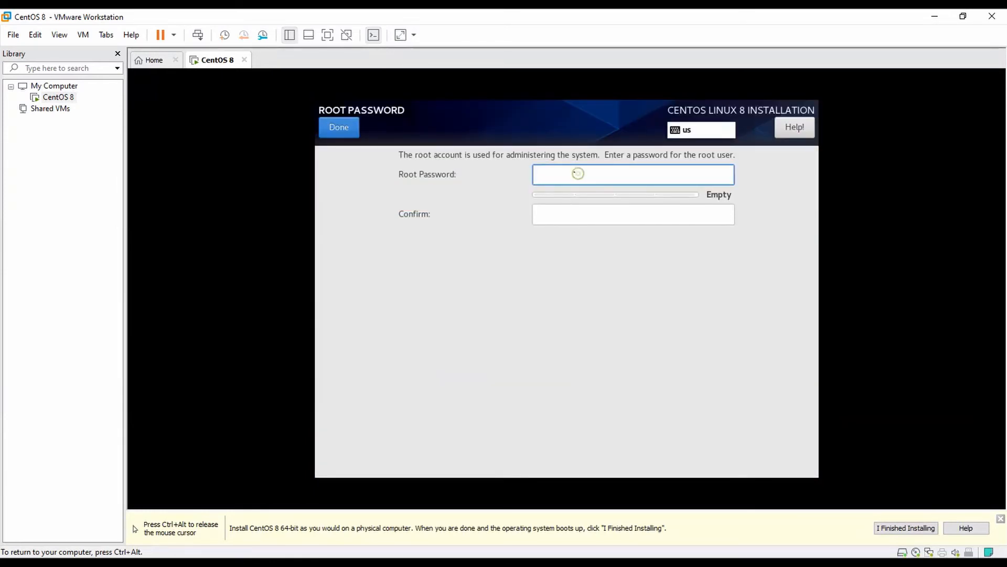
text(••••••)
key(Tab)
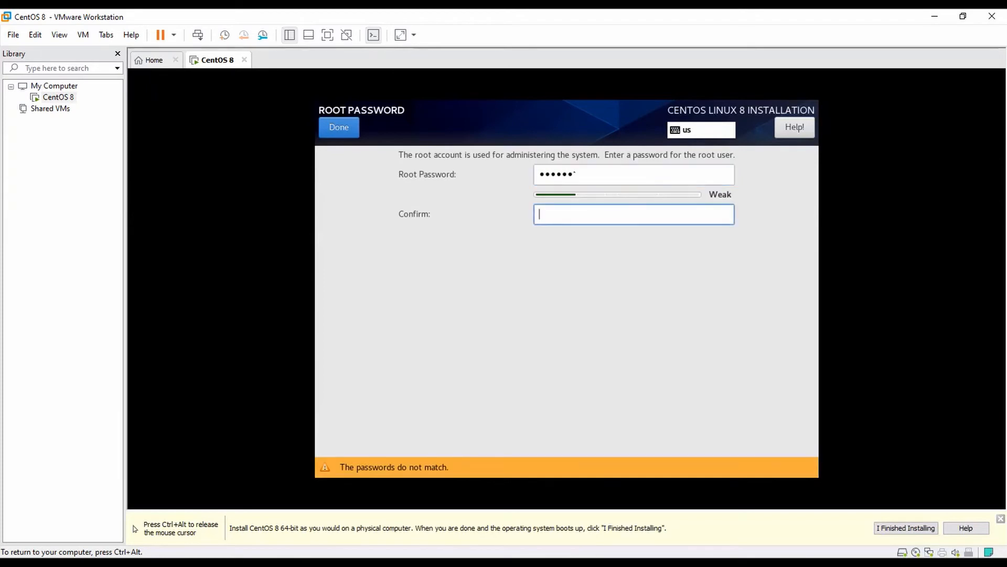
text(••••••)
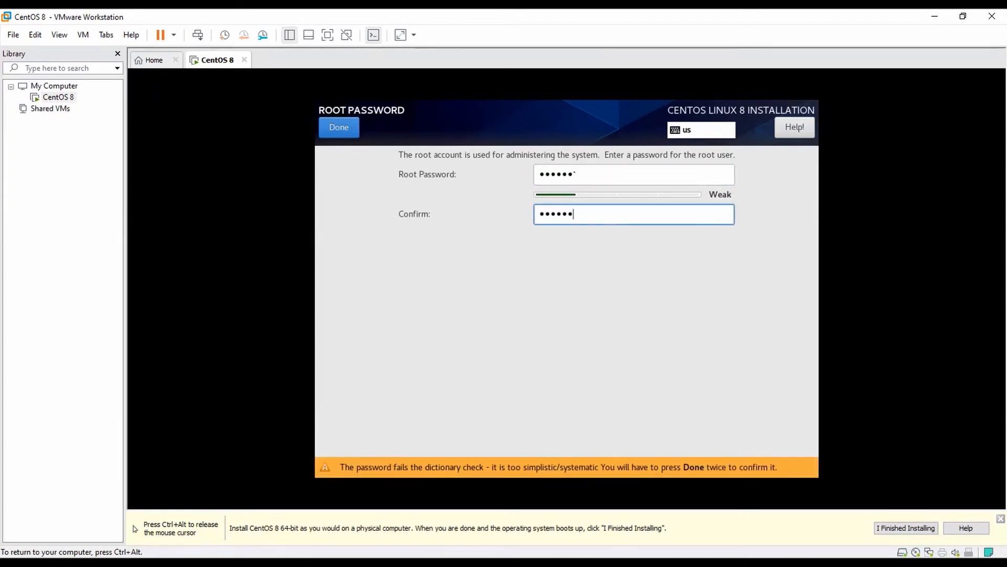
click(355, 127)
click(355, 128)
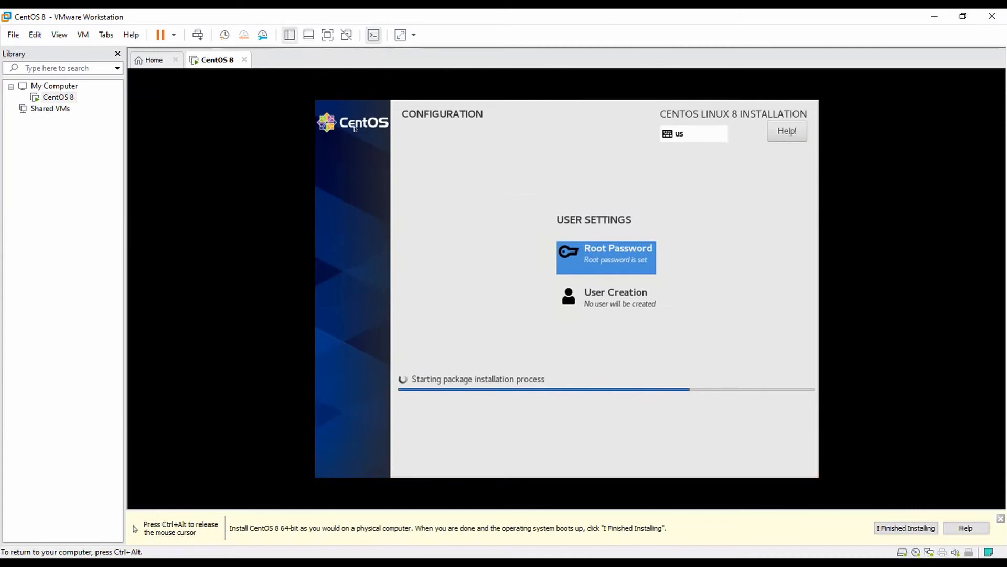
Create a new user with a confirmed password, make it administrator, and accept the short-password warning
click(598, 296)
text(admin)
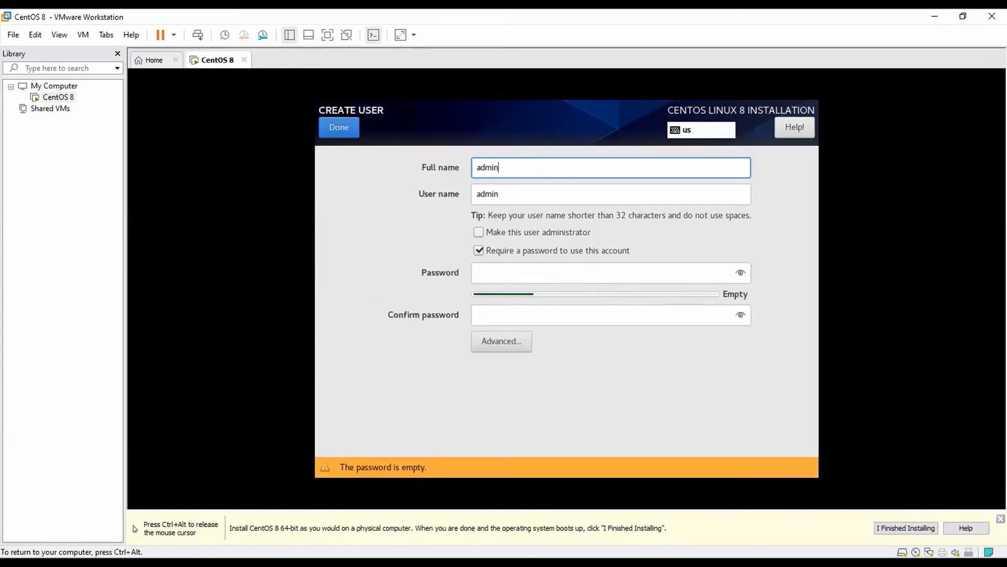
key(Tab)
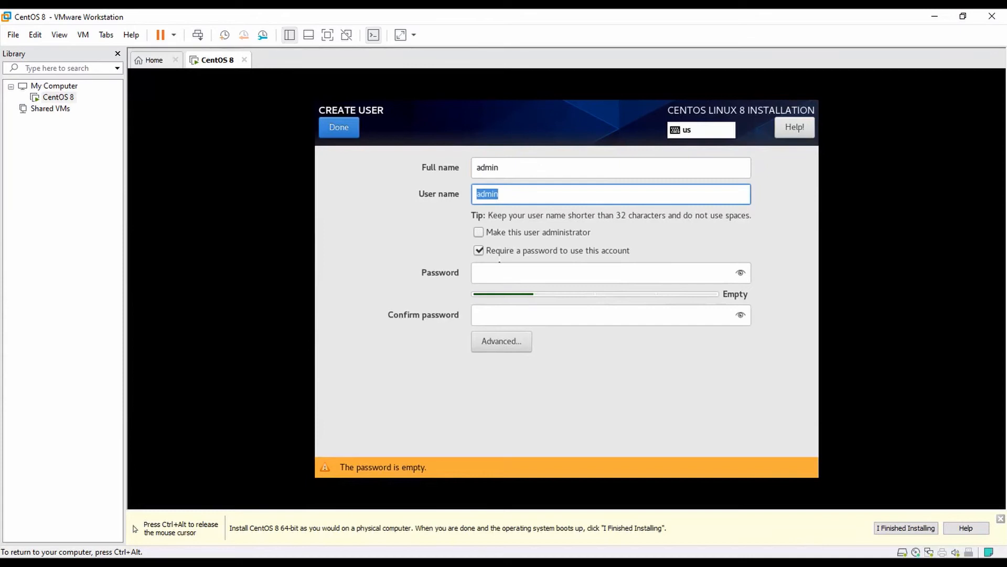
click(501, 266)
text(admin)
key(Tab)
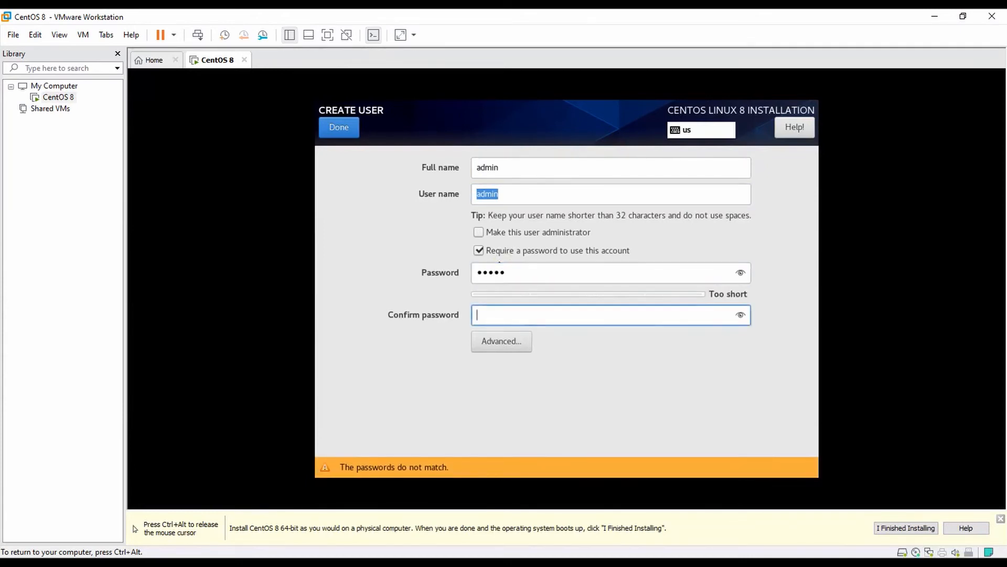
text(admin)
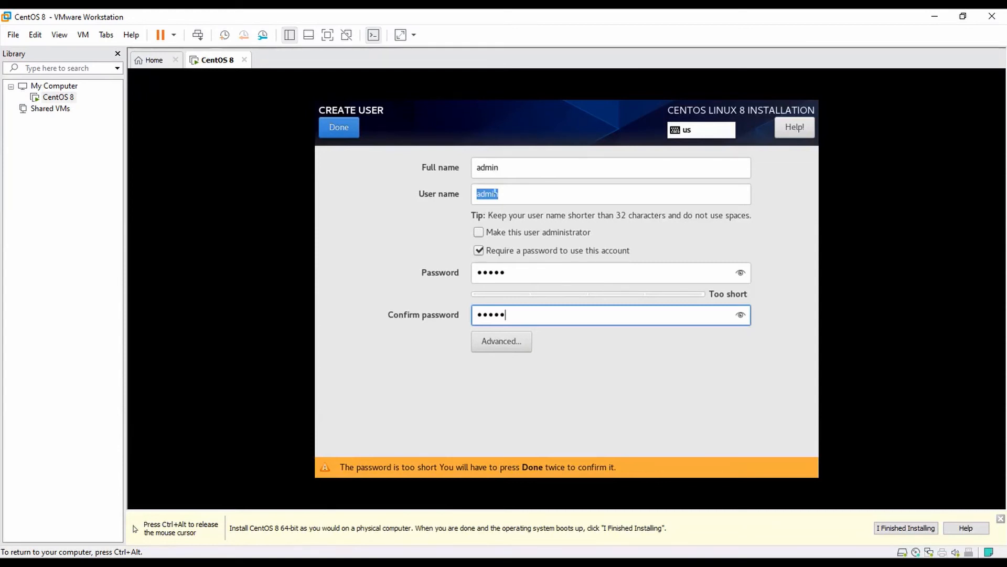
click(479, 232)
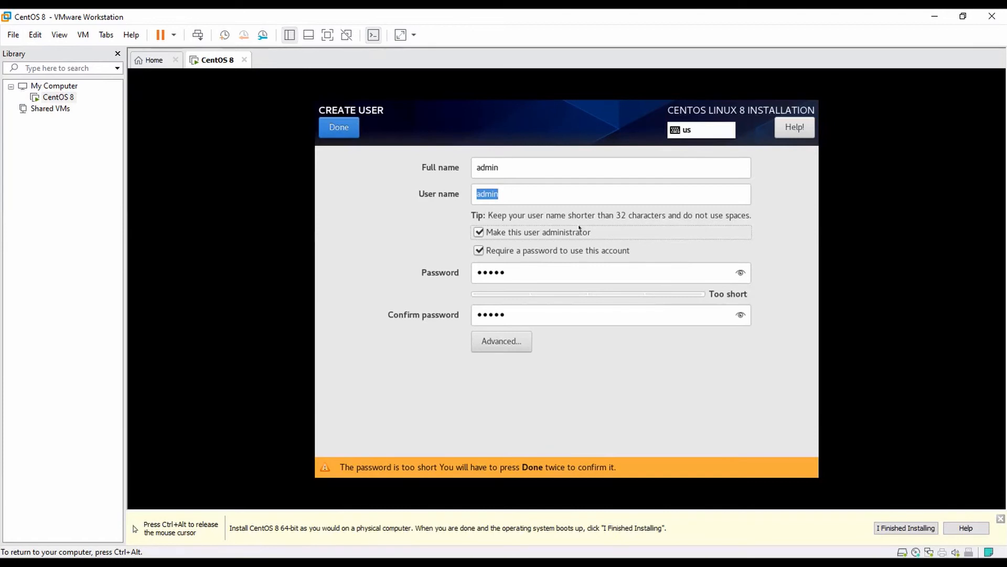
click(334, 127)
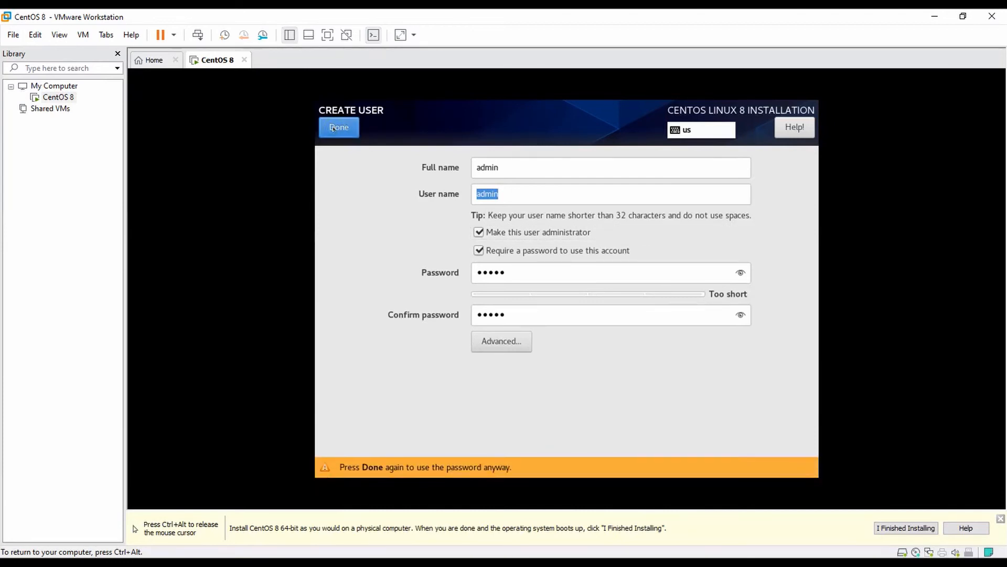
click(334, 128)
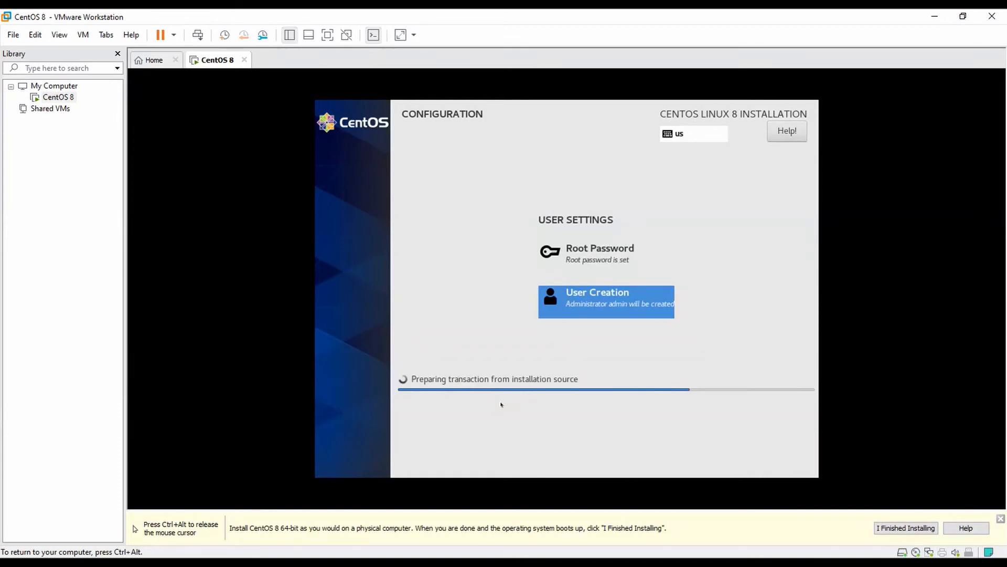
Wait for the CentOS installation to finish, then reboot into the installed system
key(ctrl+alt)
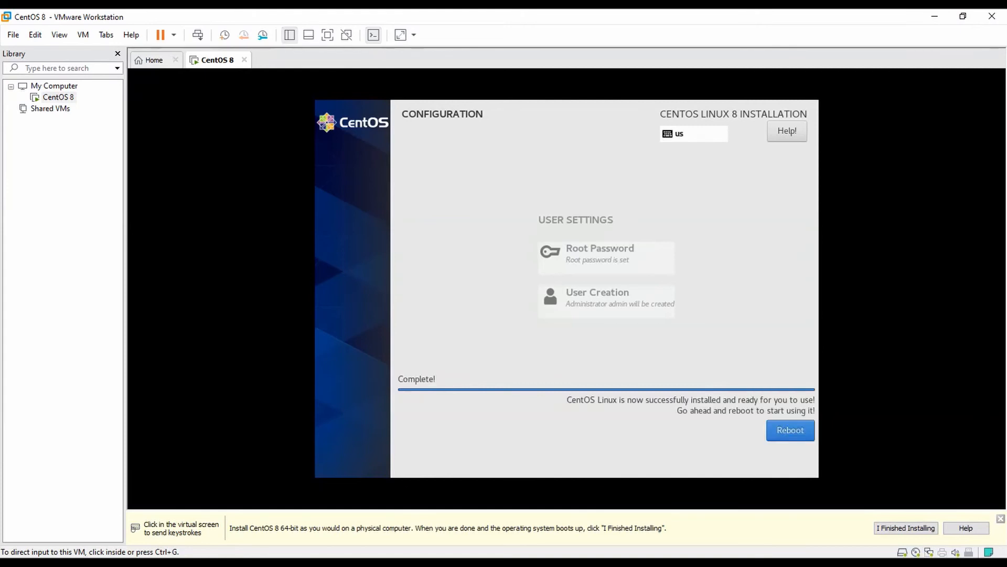
click(647, 96)
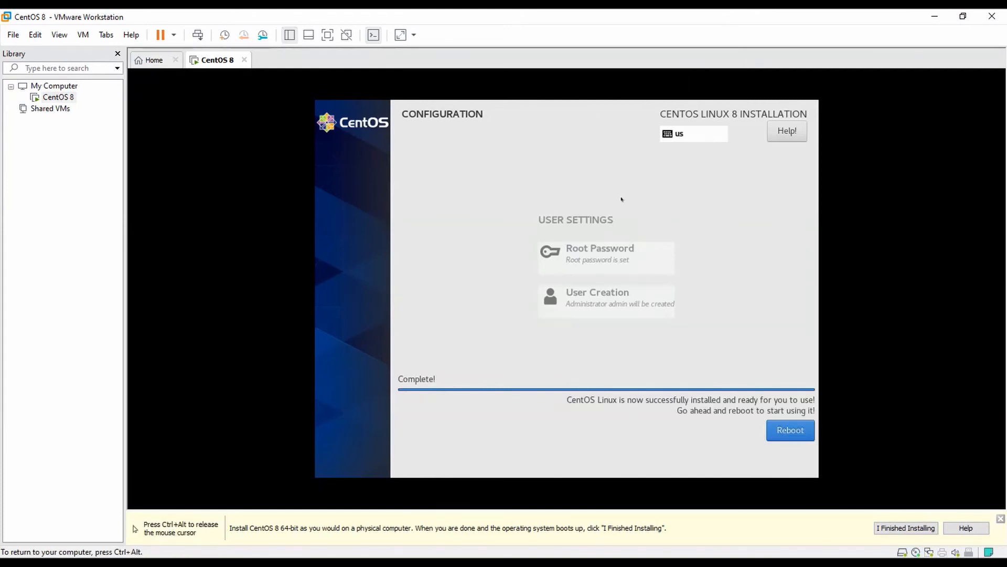
click(791, 430)
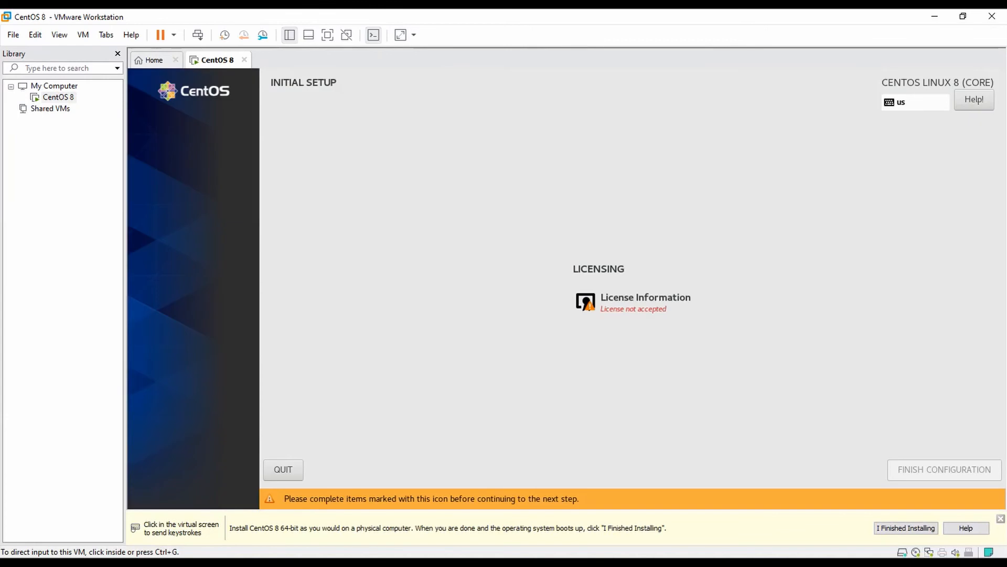
In full-screen view, accept the CentOS license agreement and finish the initial configuration
click(327, 34)
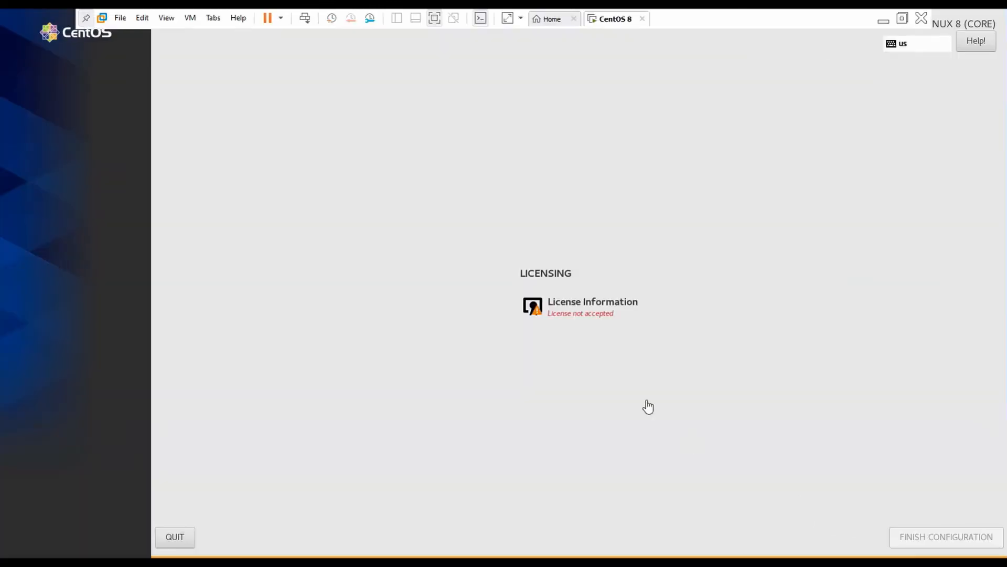
click(589, 304)
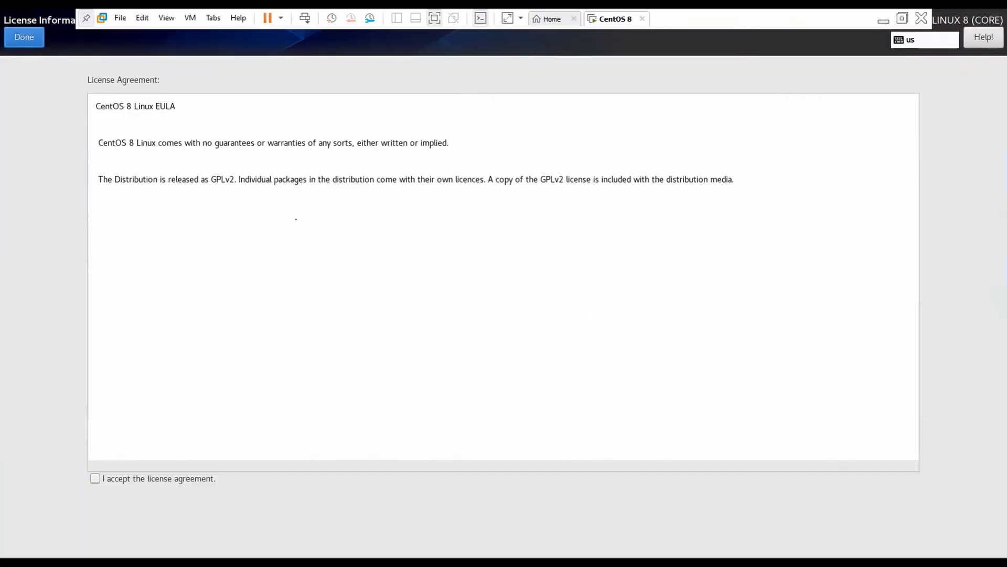
click(94, 478)
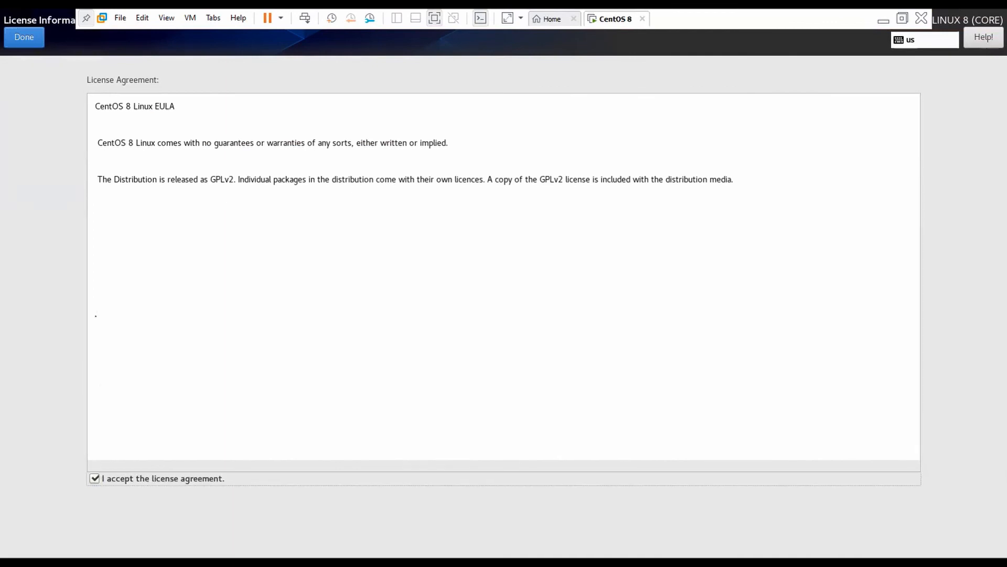
click(24, 37)
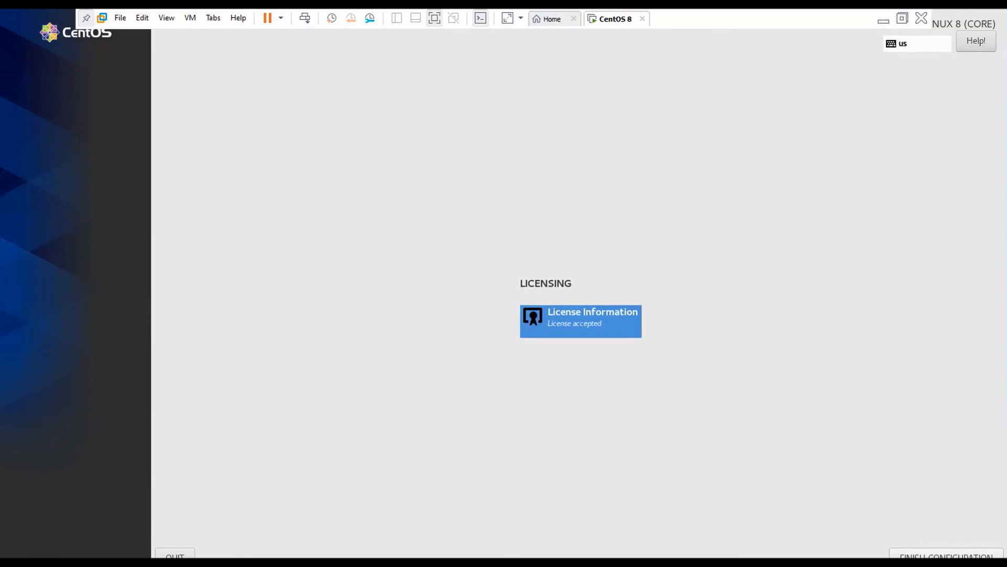
click(947, 555)
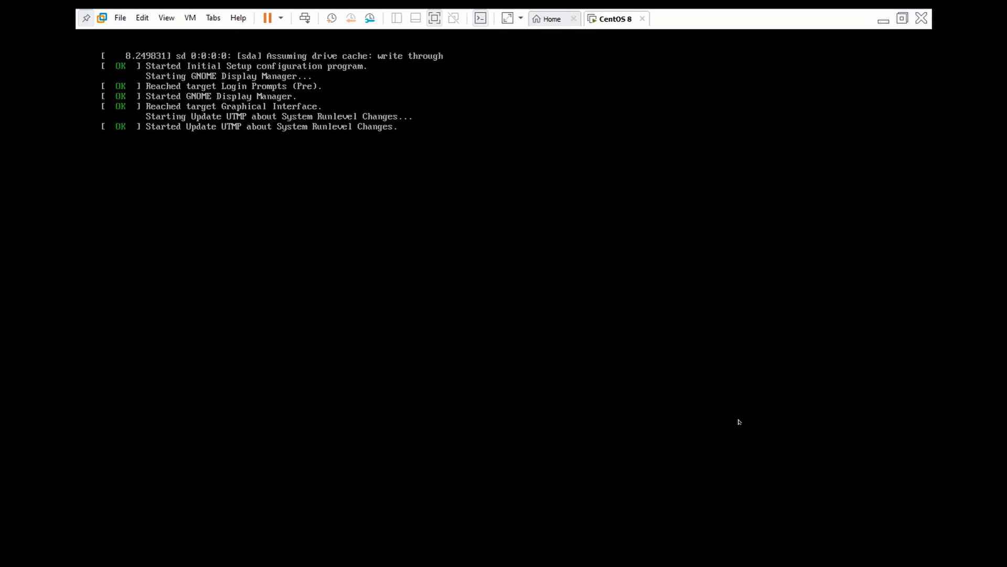
Leave and re-enter full-screen view with input captured by the virtual machine
click(902, 18)
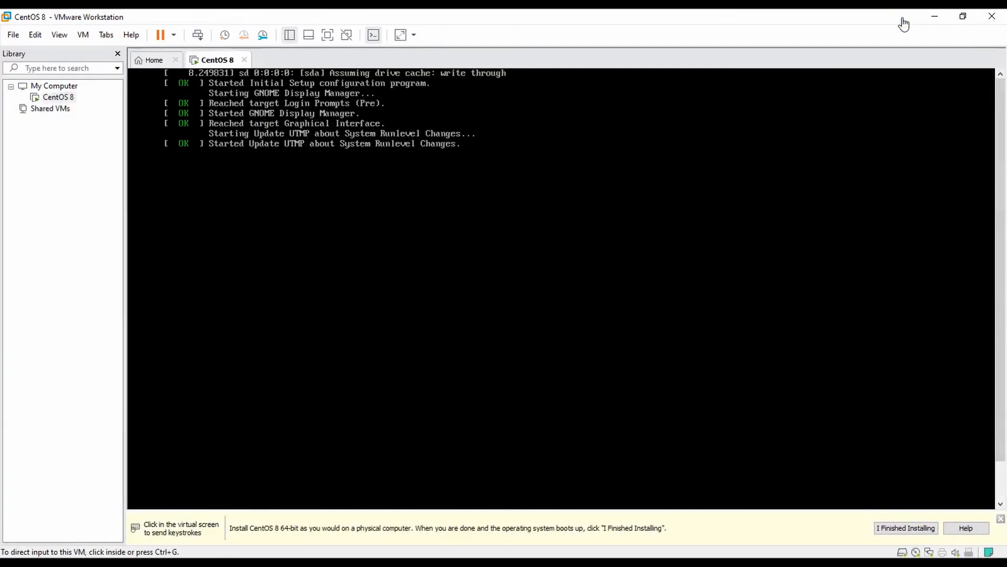
click(787, 81)
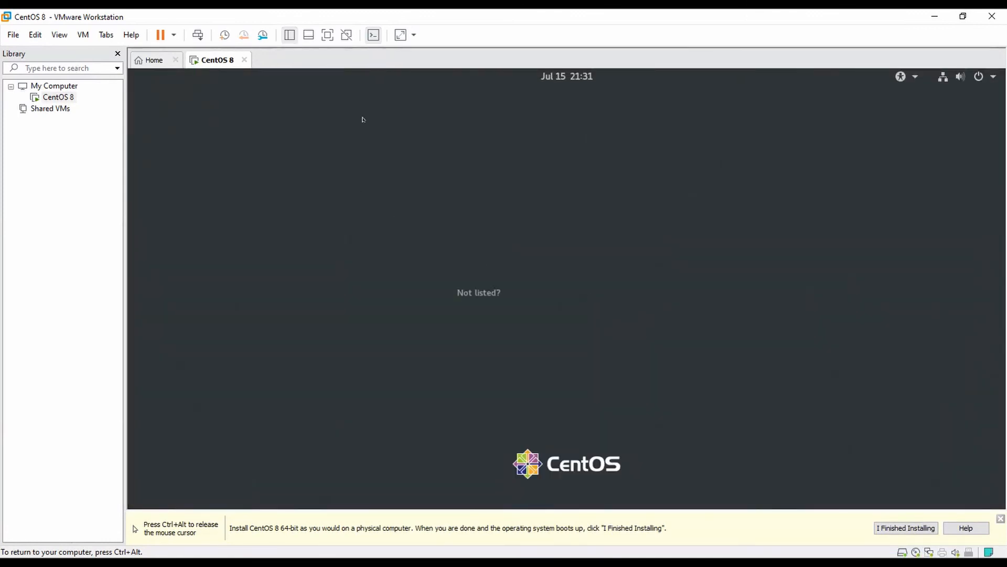
click(328, 34)
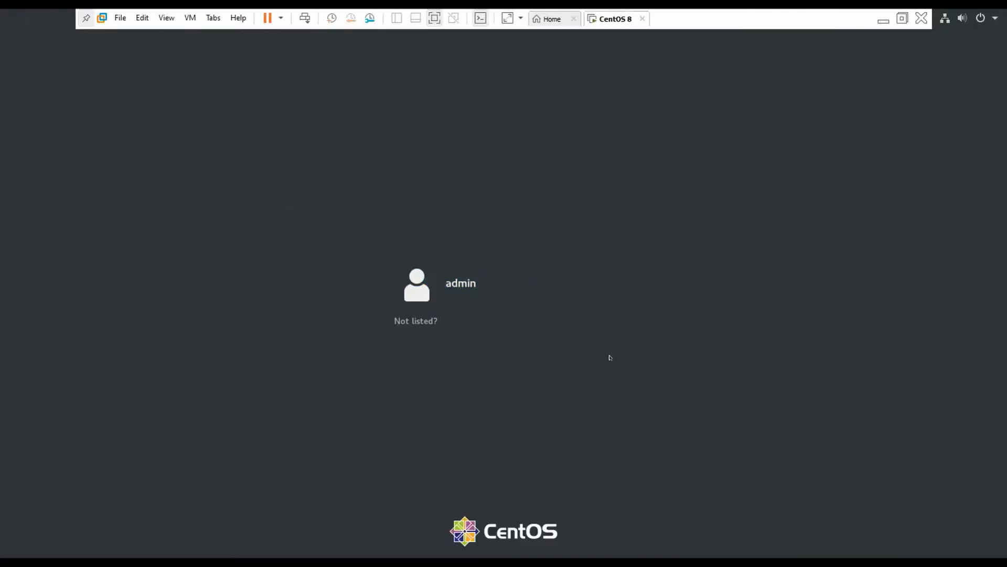
Sign in as root through 'Not listed?', entering the root account's password
click(420, 322)
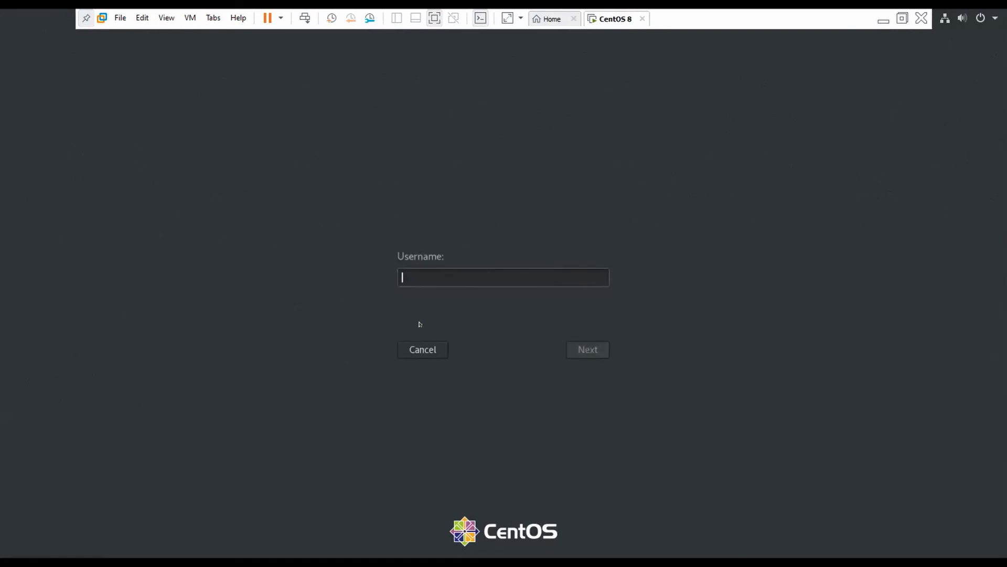
text(root)
key(Return)
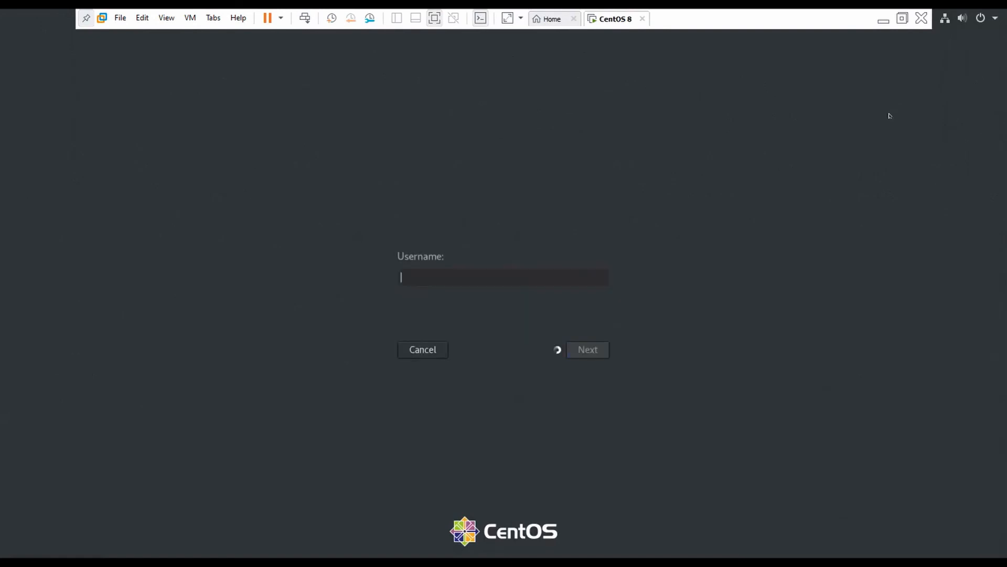
text(redhat)
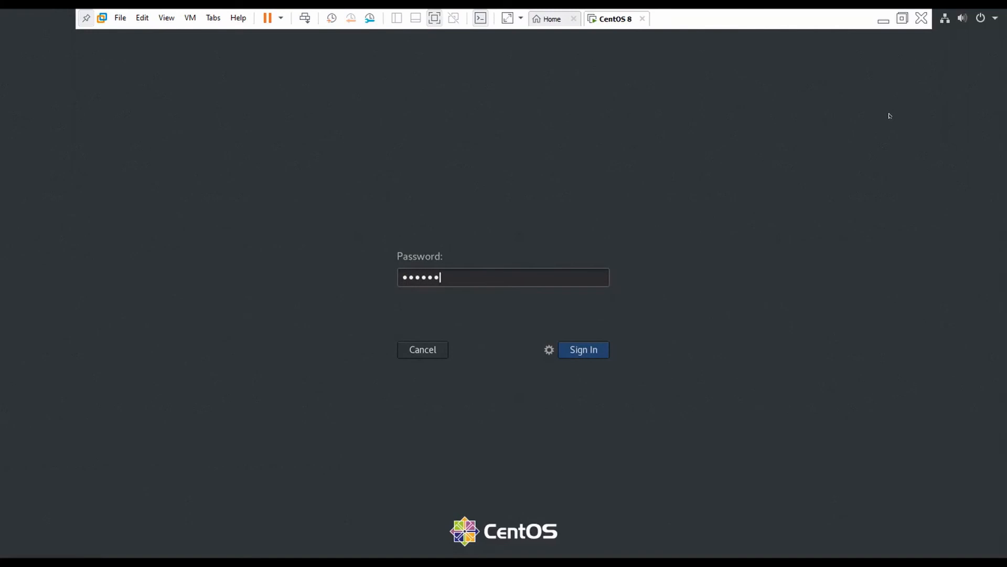
key(Return)
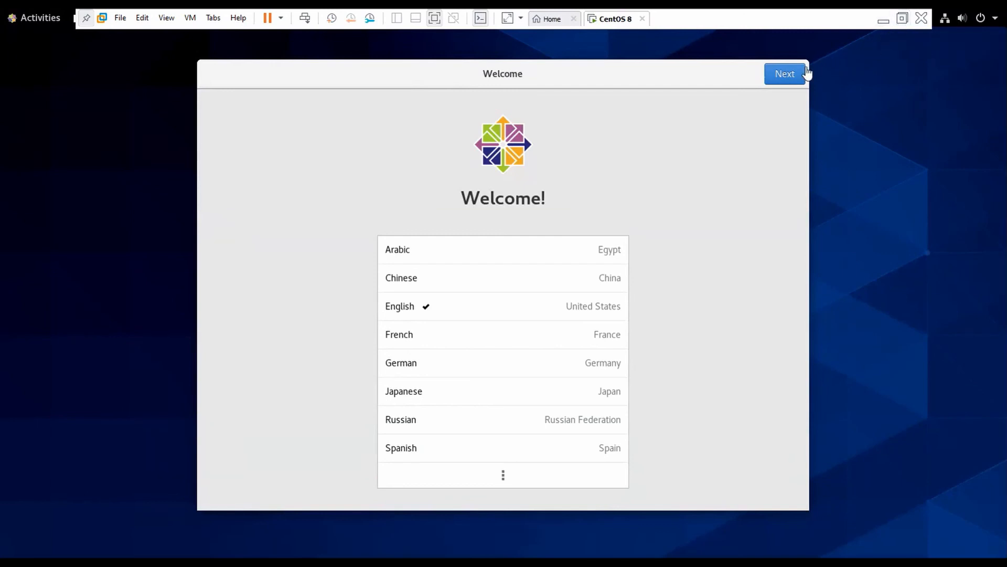
Complete GNOME first-run setup with English, default keyboard and privacy, skipping online accounts
click(780, 74)
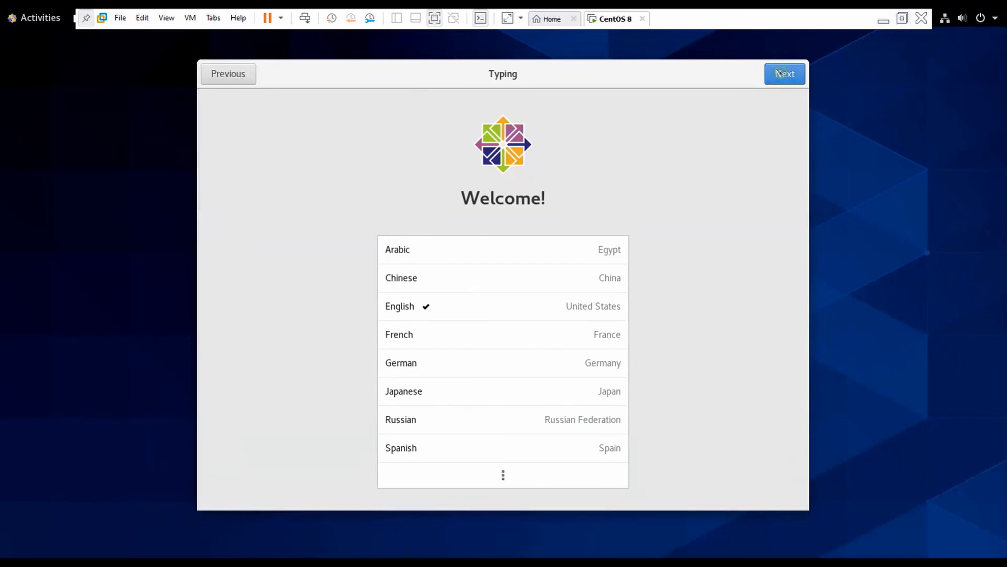
click(781, 73)
click(780, 73)
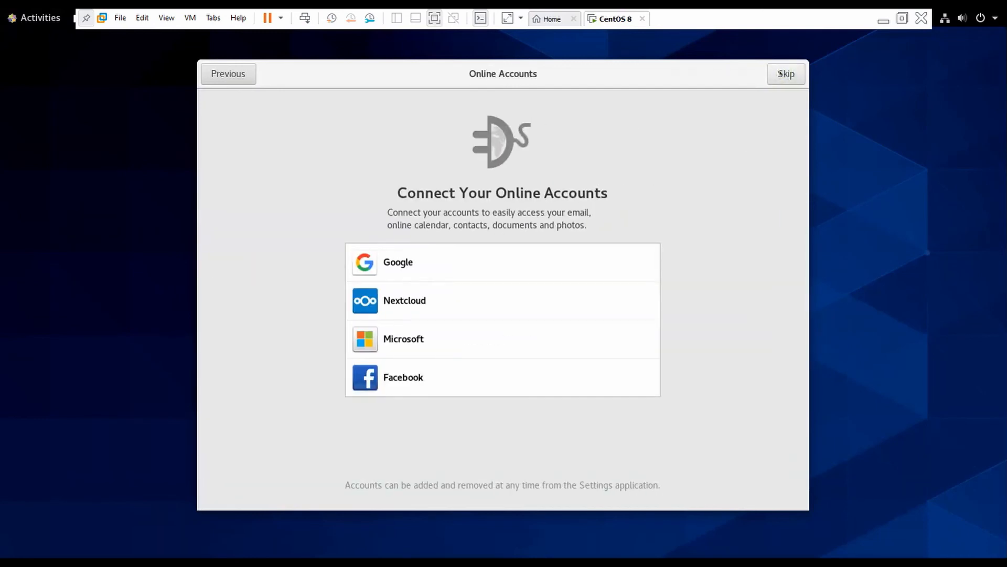
click(781, 74)
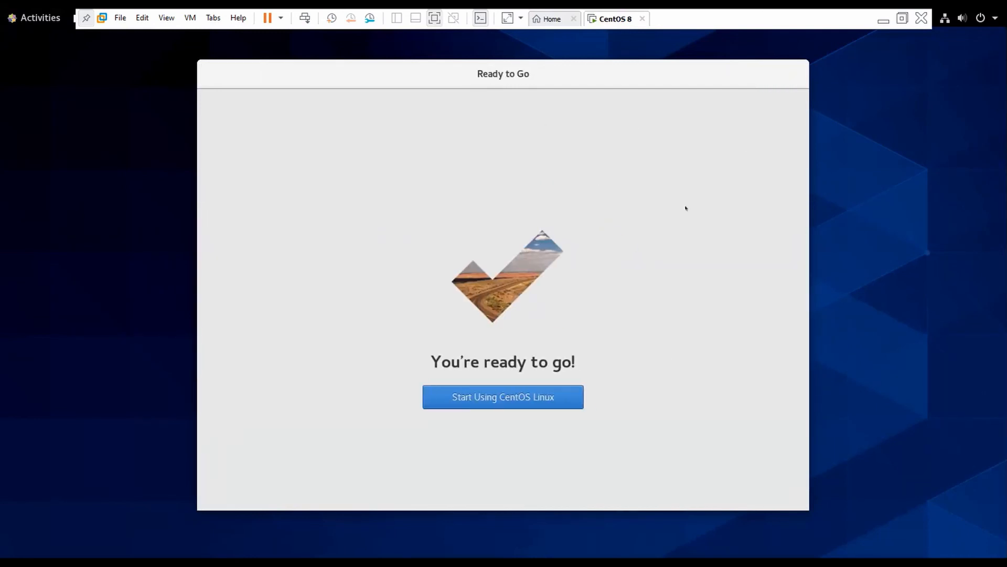
click(520, 402)
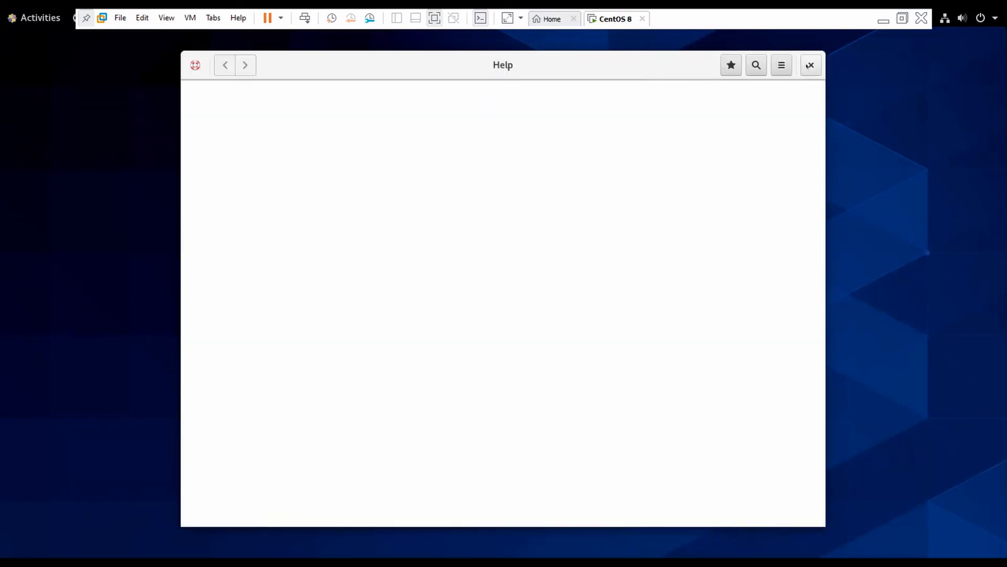
Close the Help window and launch Terminal from the Activities overview
click(809, 65)
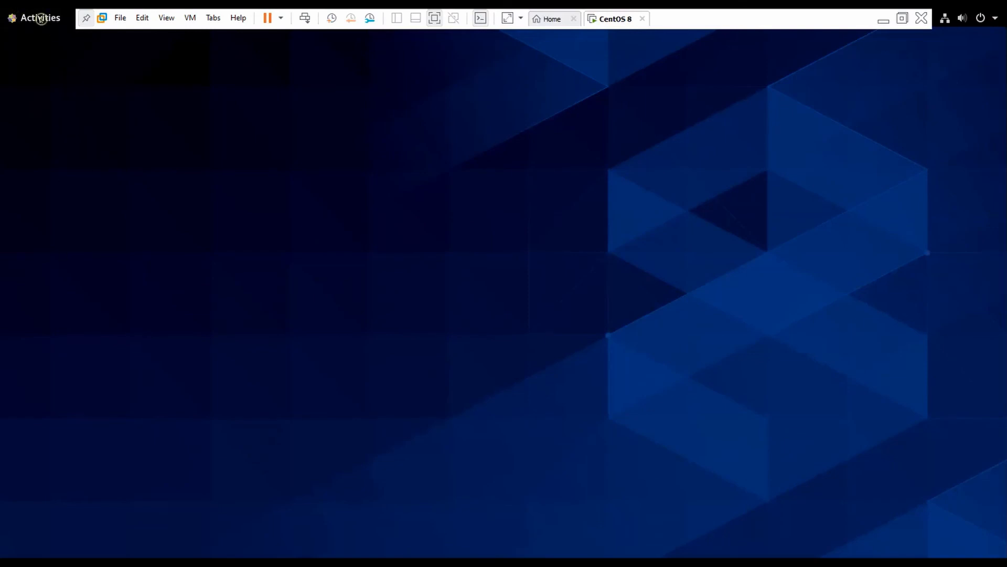
click(41, 19)
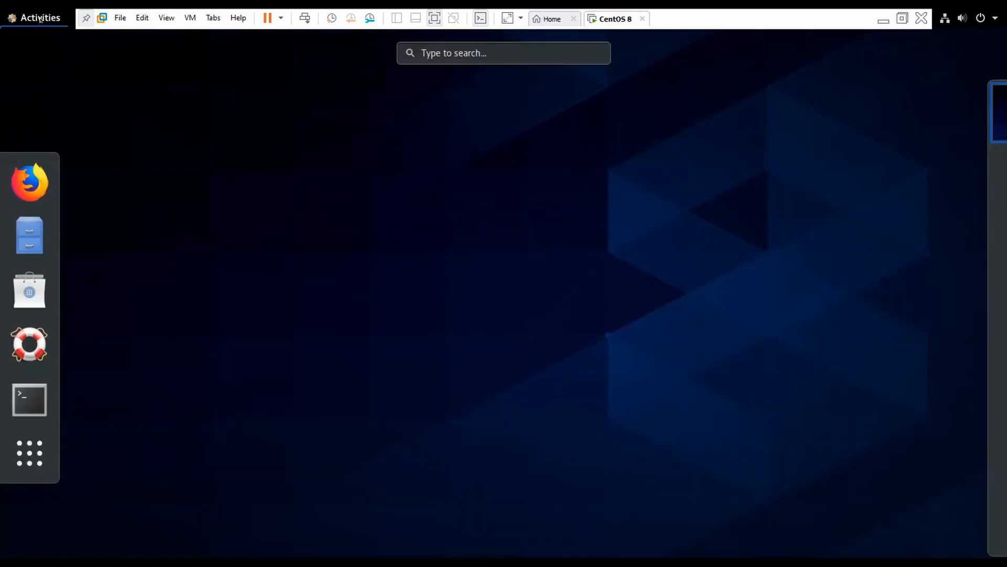
click(47, 403)
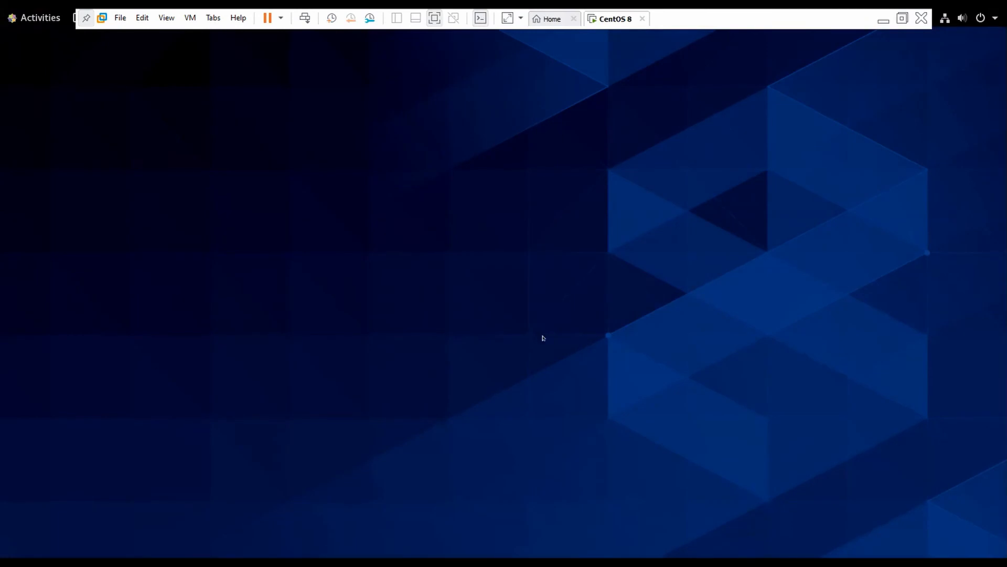
Move the terminal toward the centre and run hostname, showing demo.example.com
drag(631, 88, 629, 112)
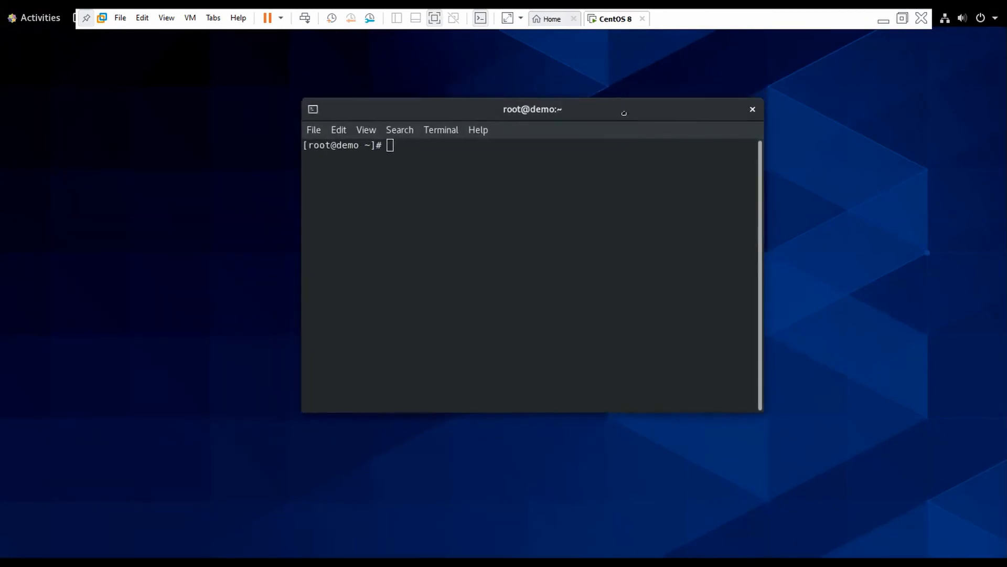
text(hostname)
key(Return)
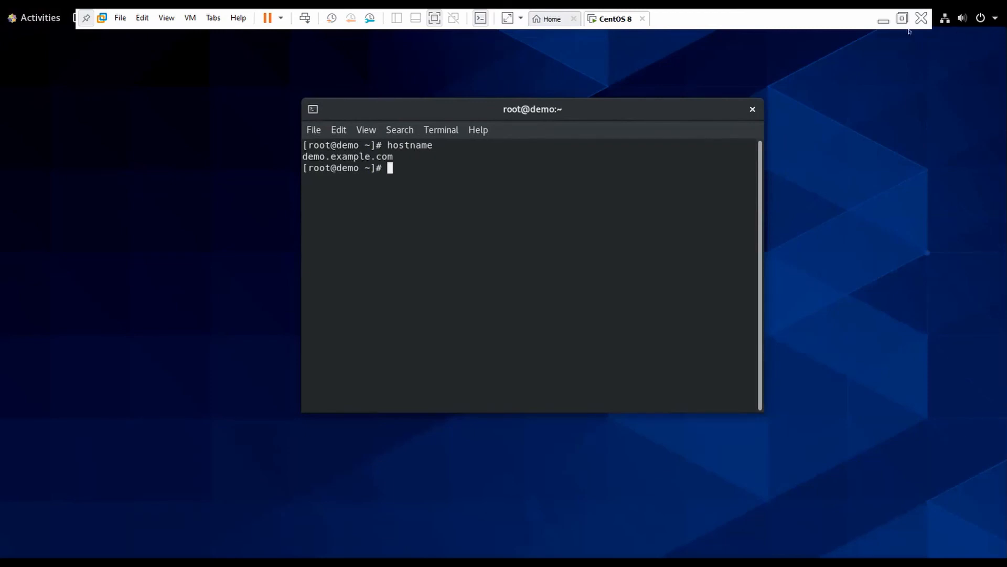
Return VMware Workstation from full screen to windowed view
click(902, 18)
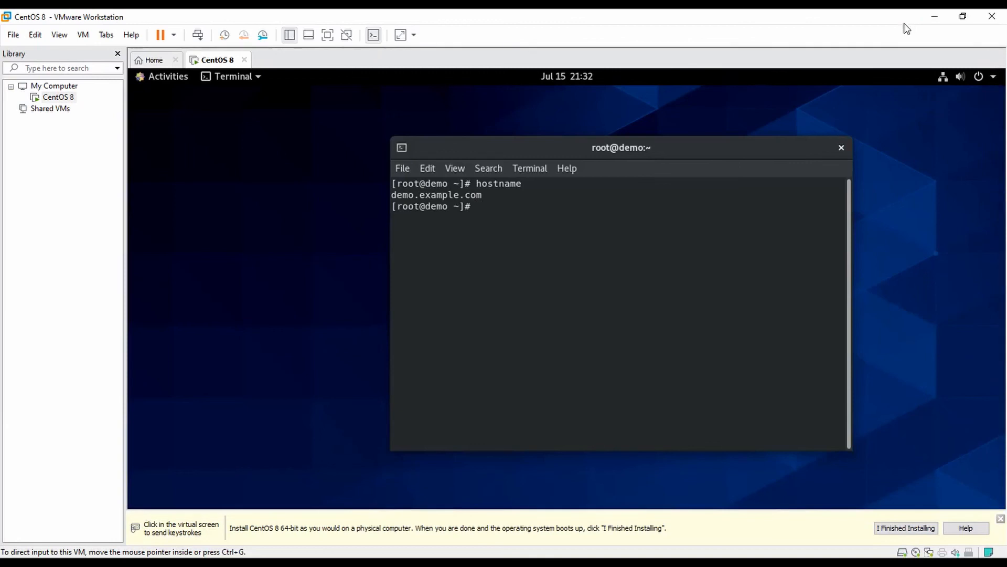
mouse_move(447, 562)
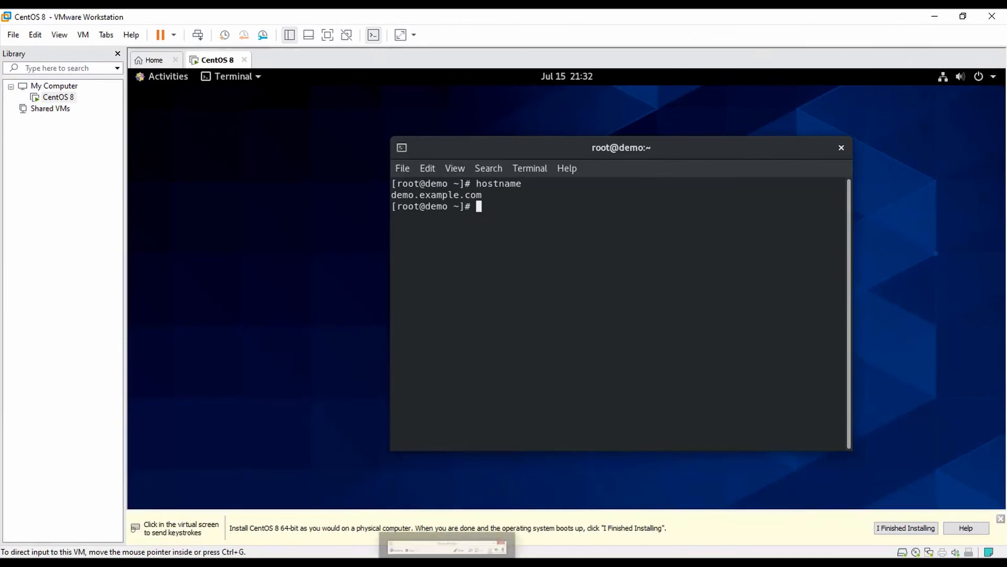
click(447, 561)
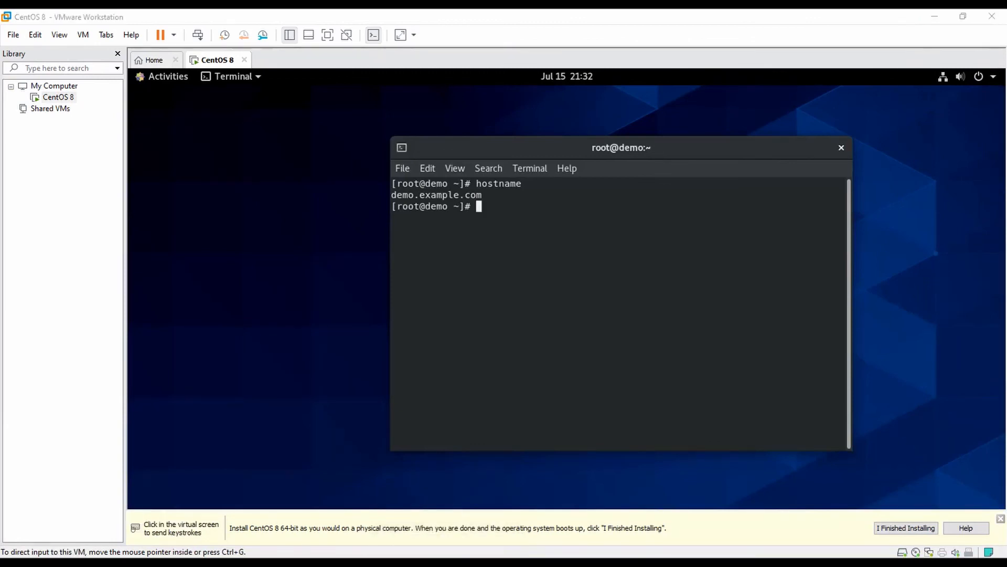